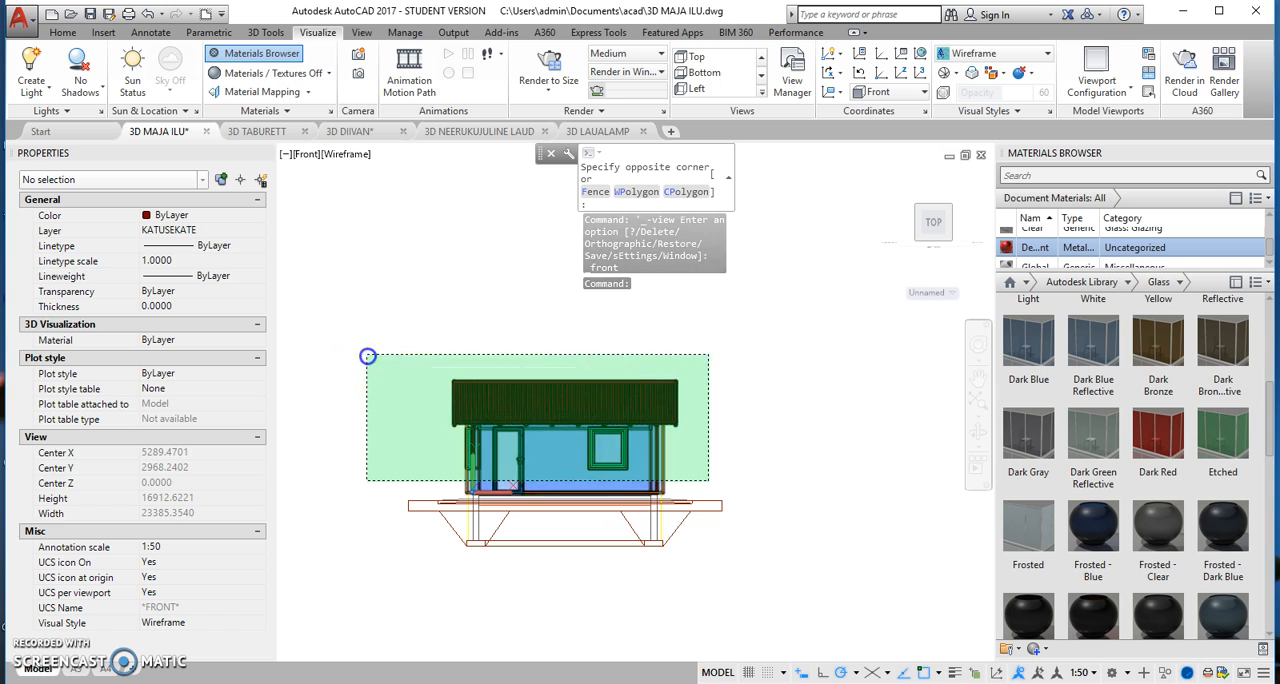
Step: Hide the selected upper part of the house, including its roof, walls, door and window, leaving the base structure displayed
right_click(437, 300)
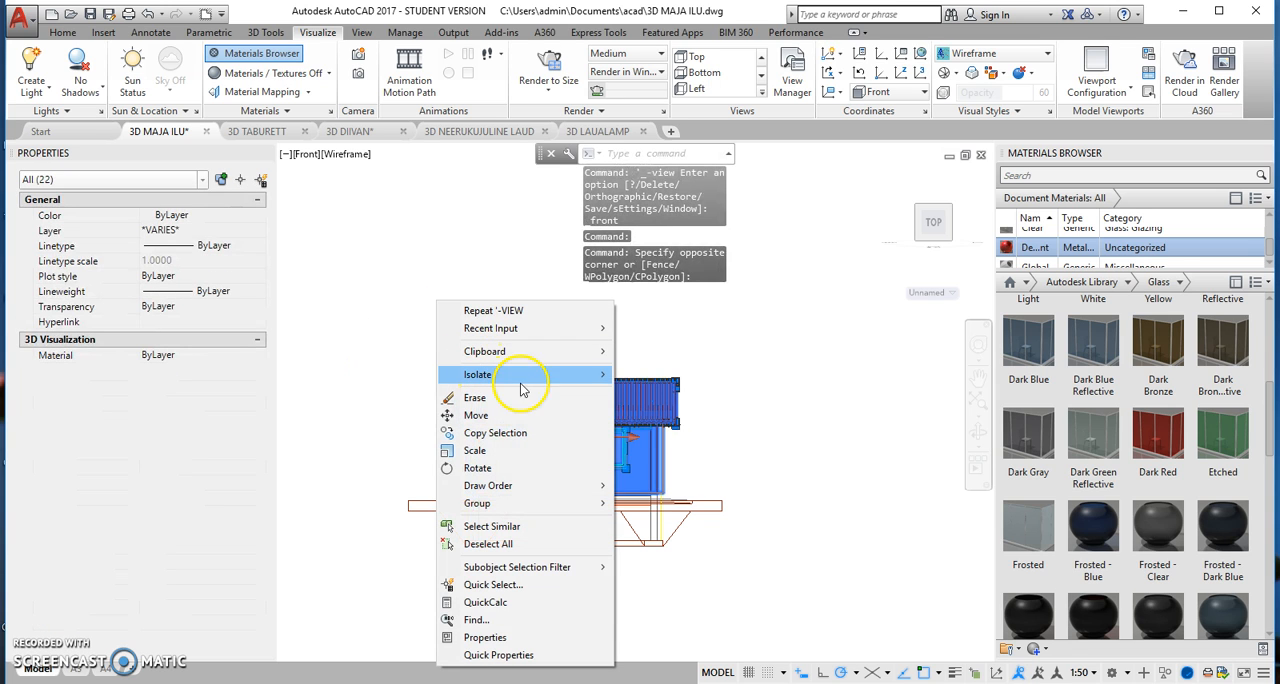
click(615, 392)
click(337, 281)
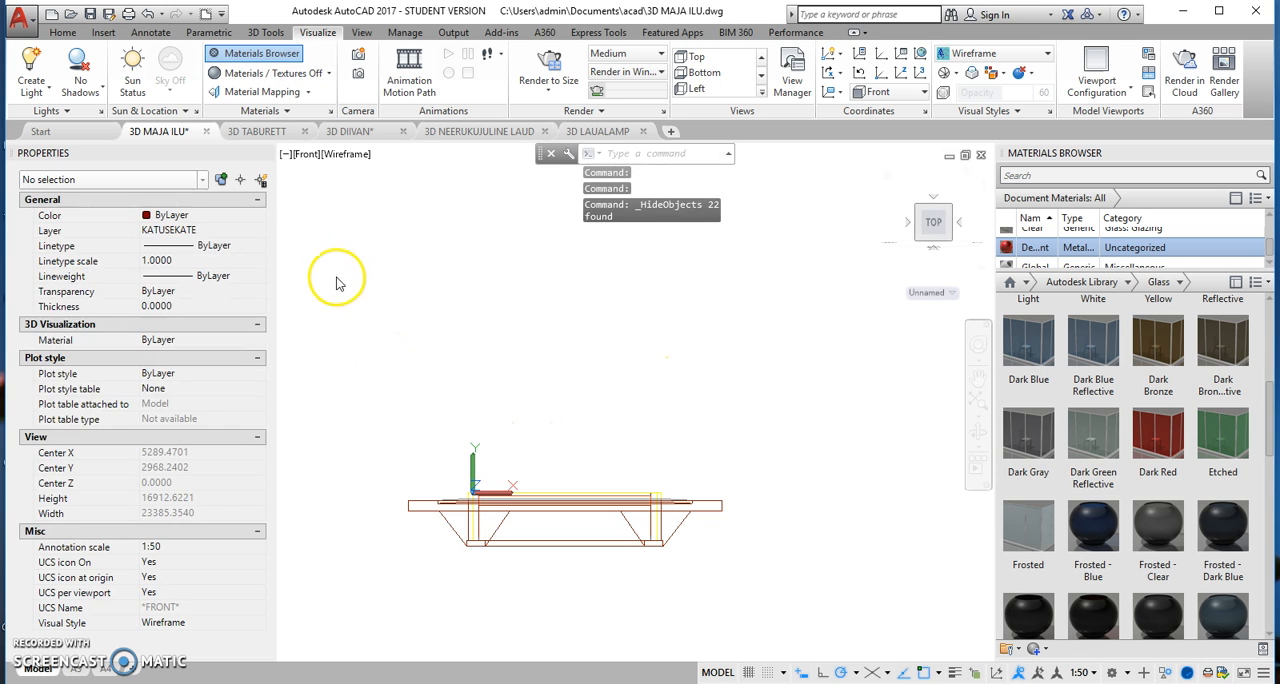
Step: Show the remaining base structure in SW Isometric view and reset the UCS to World
click(308, 156)
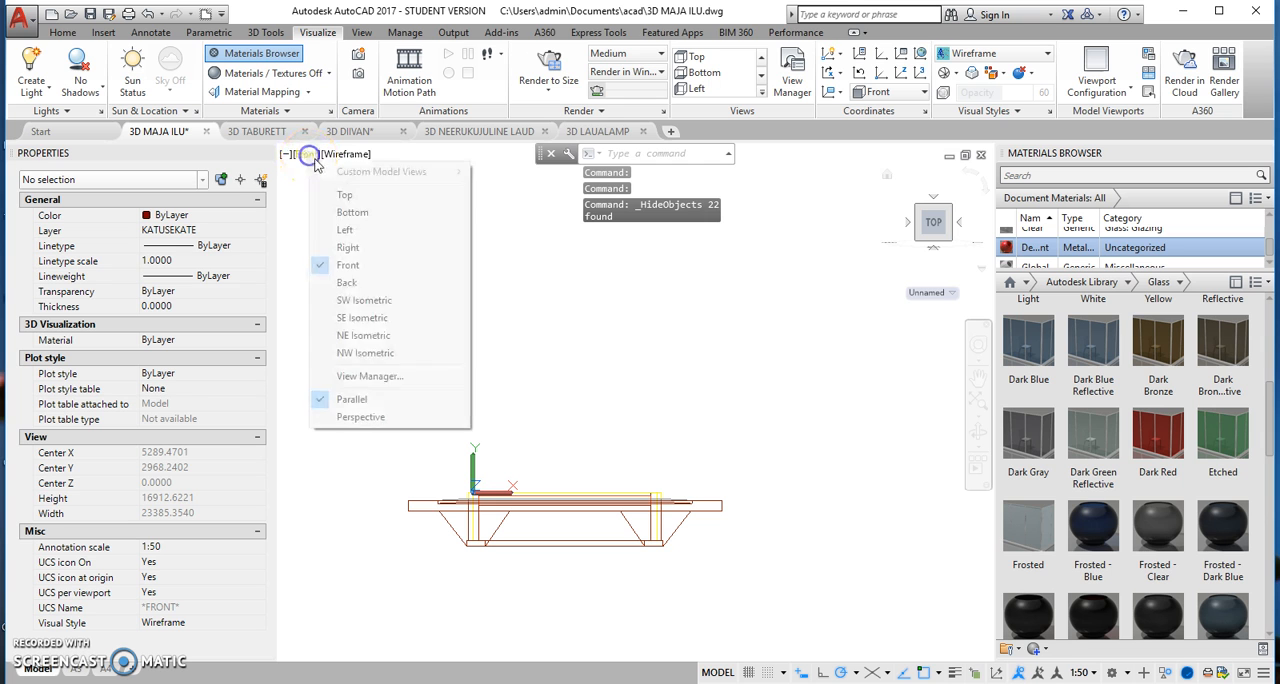
click(366, 297)
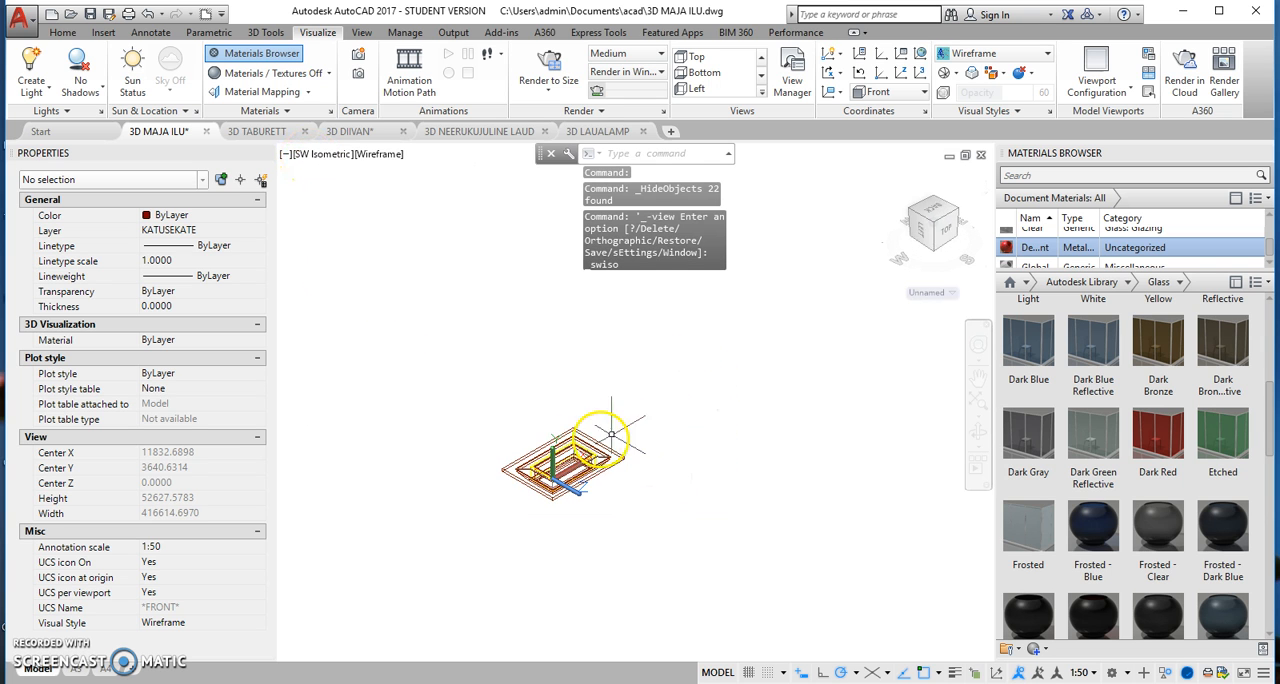
middle_drag(566, 462, 663, 382)
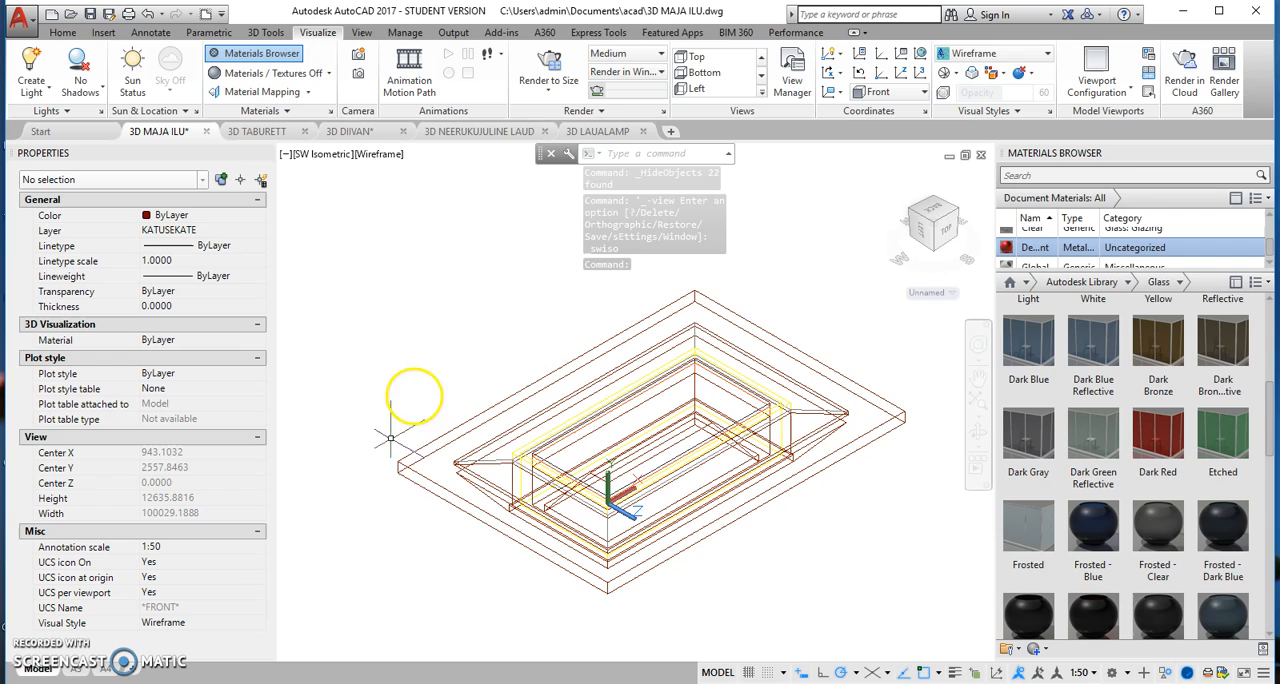
click(631, 513)
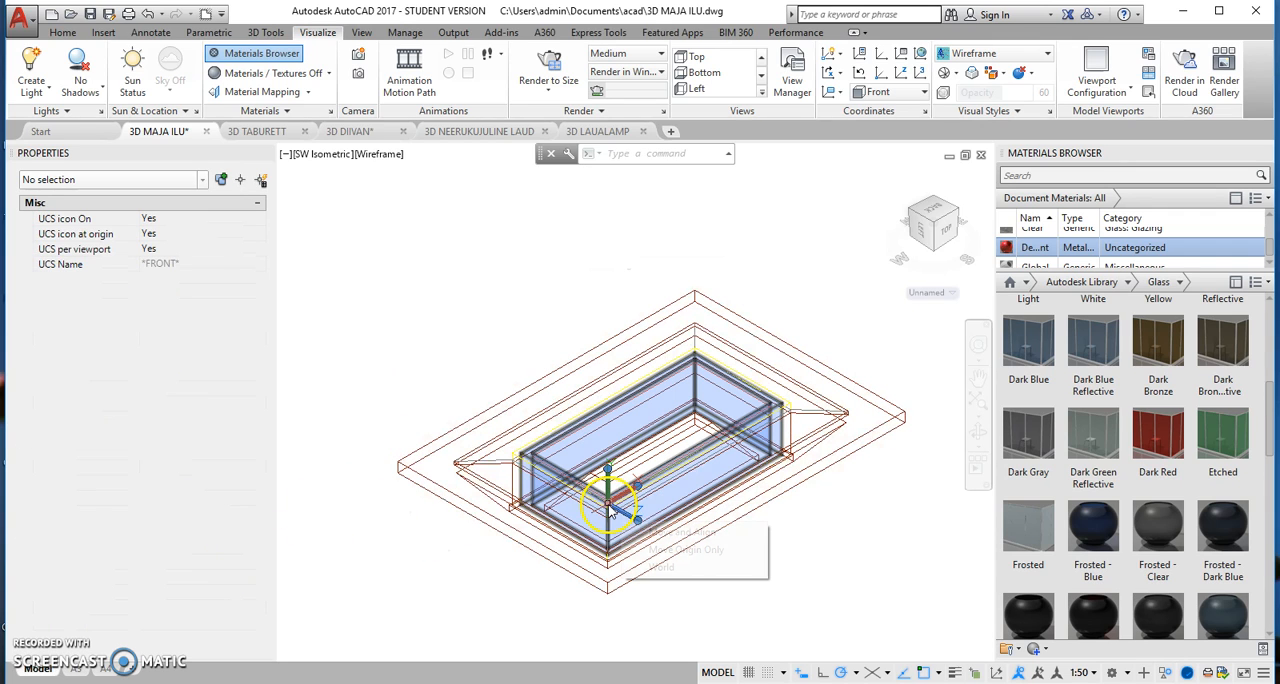
click(660, 567)
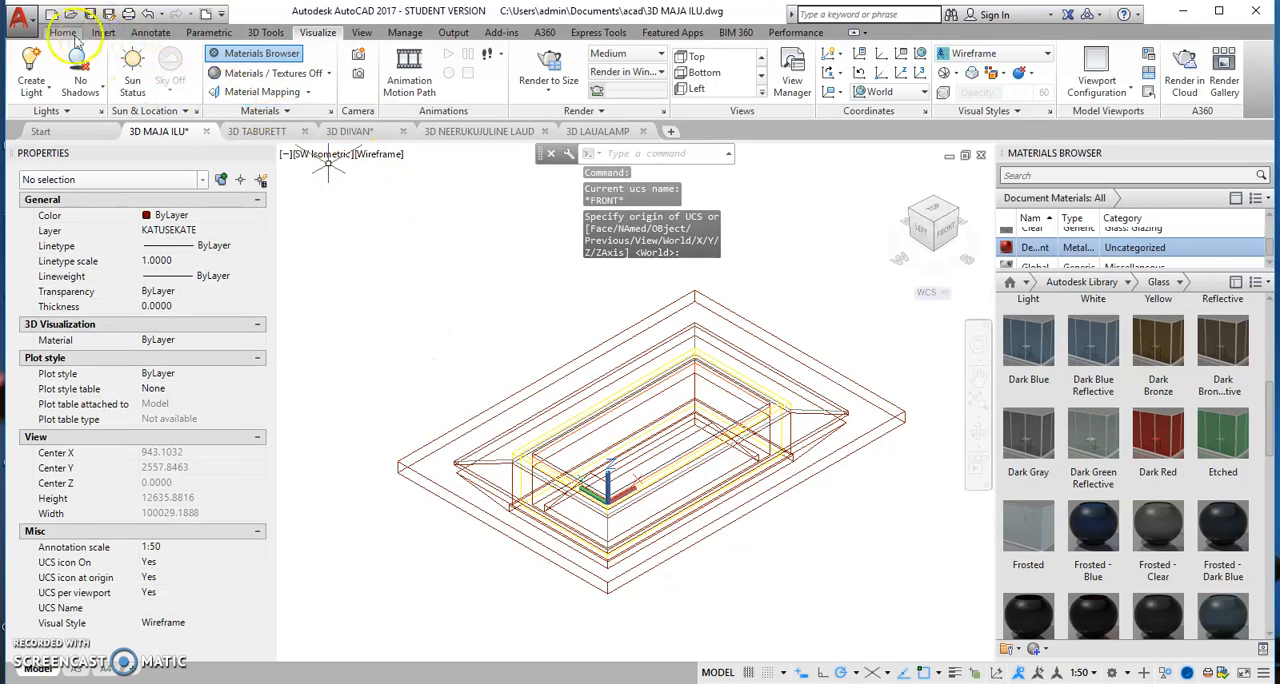
Step: Insert the 3D DIIVAN drawing from the acad folder as a block at scale 1, placing the sofa inside the house outline
click(103, 32)
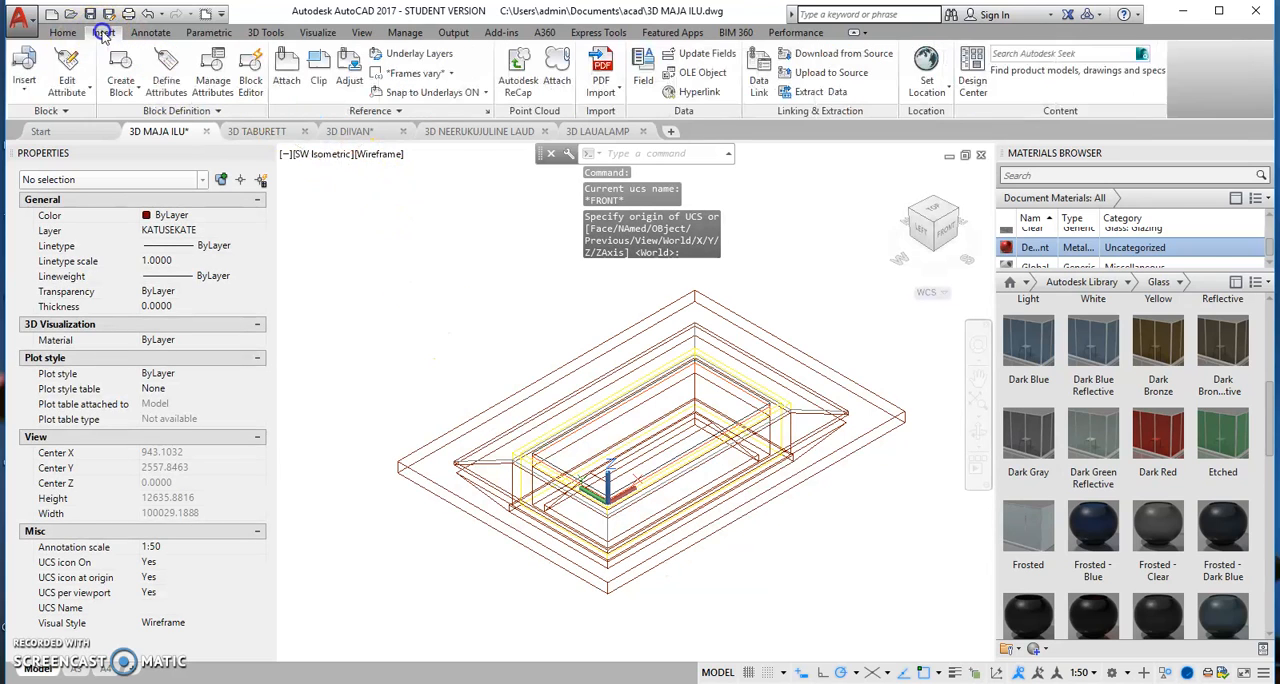
click(25, 75)
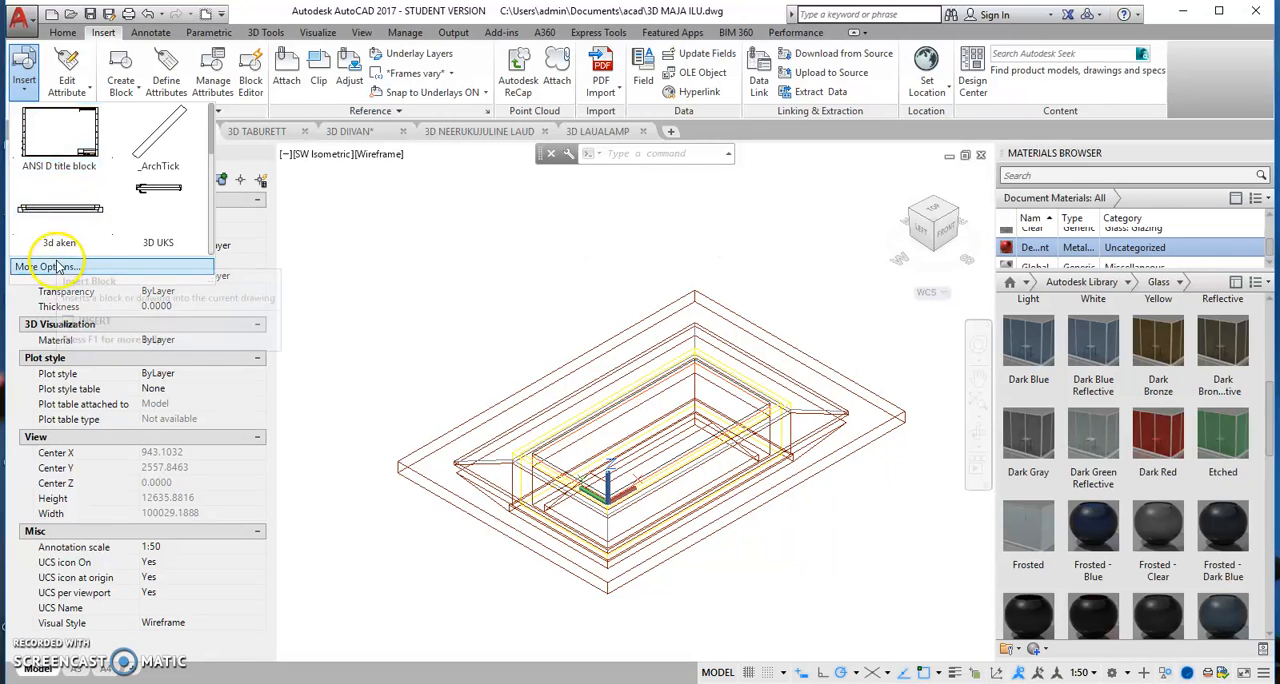
click(57, 266)
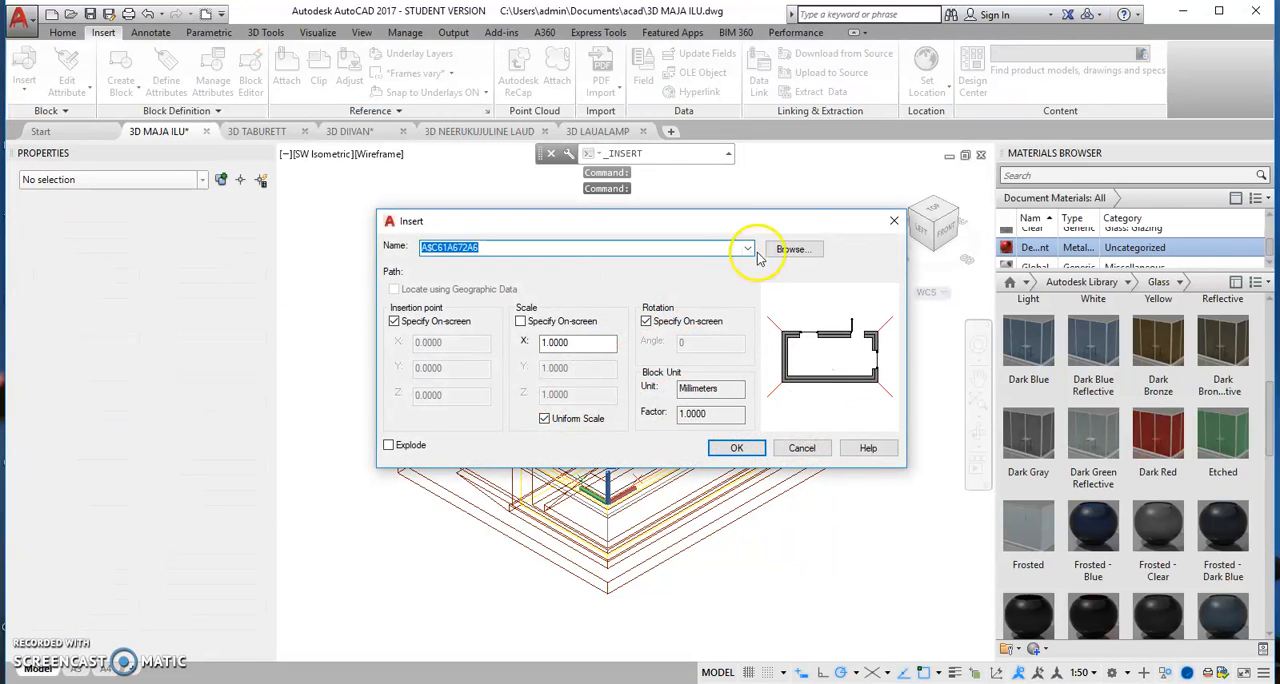
click(802, 253)
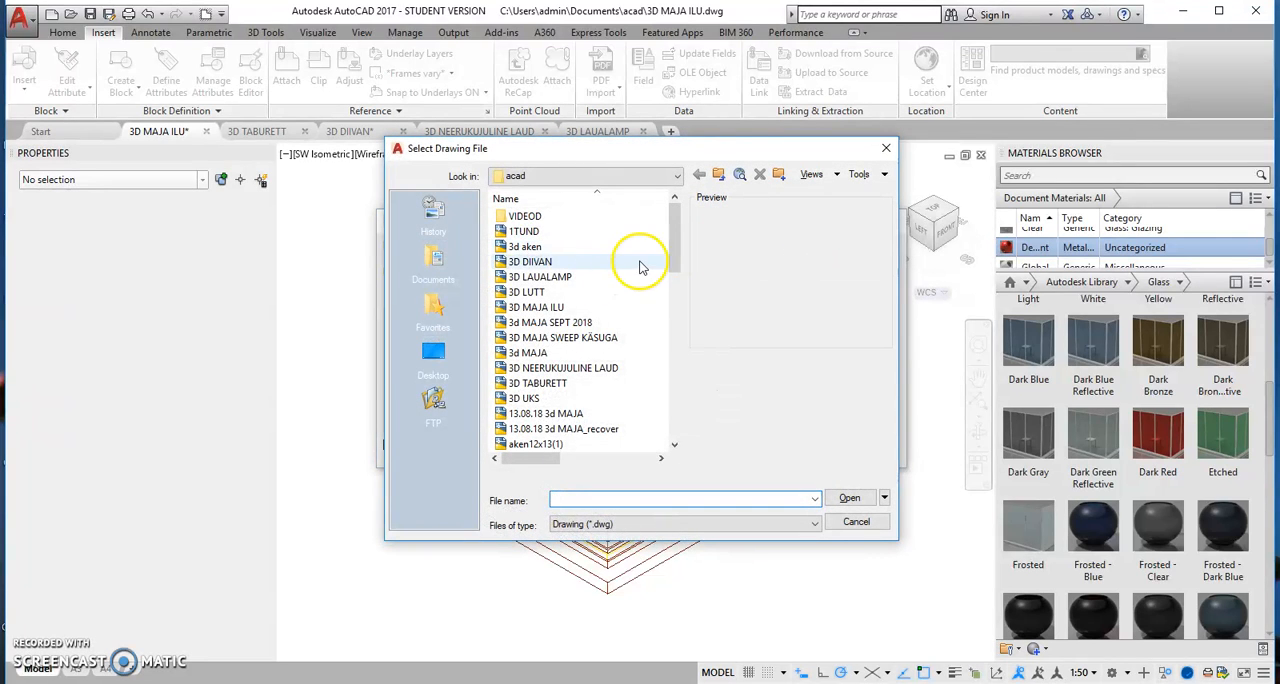
click(532, 262)
click(849, 500)
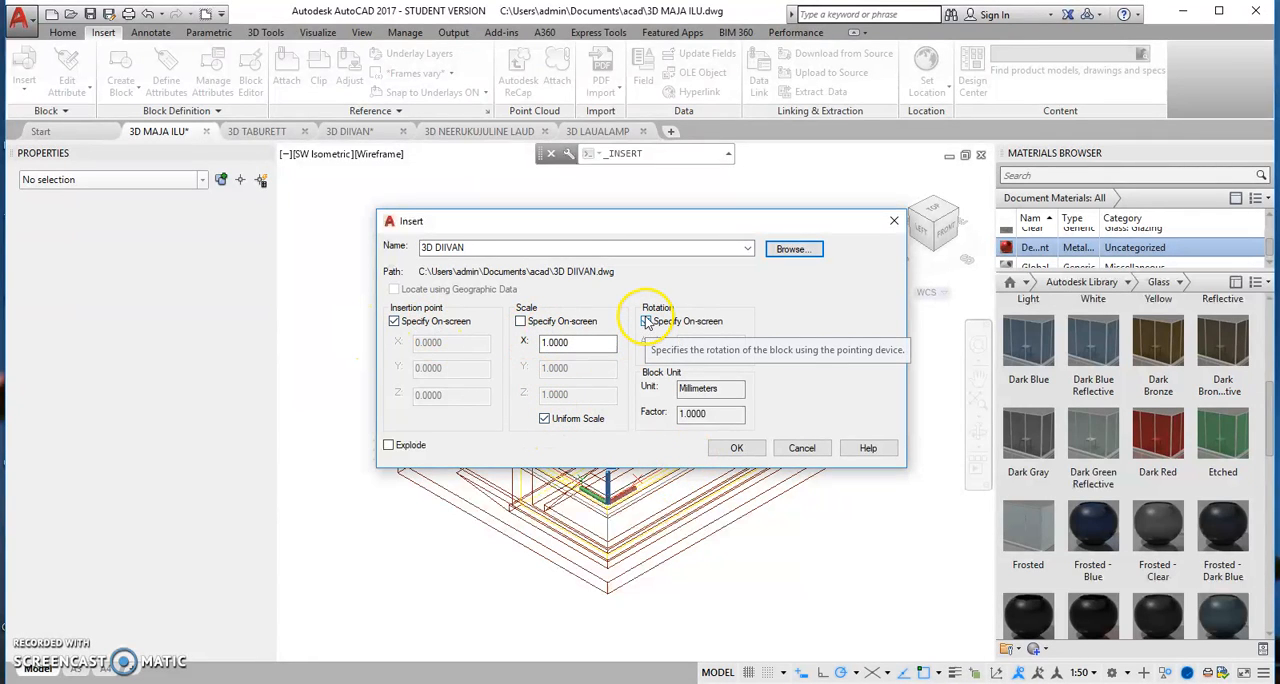
click(737, 448)
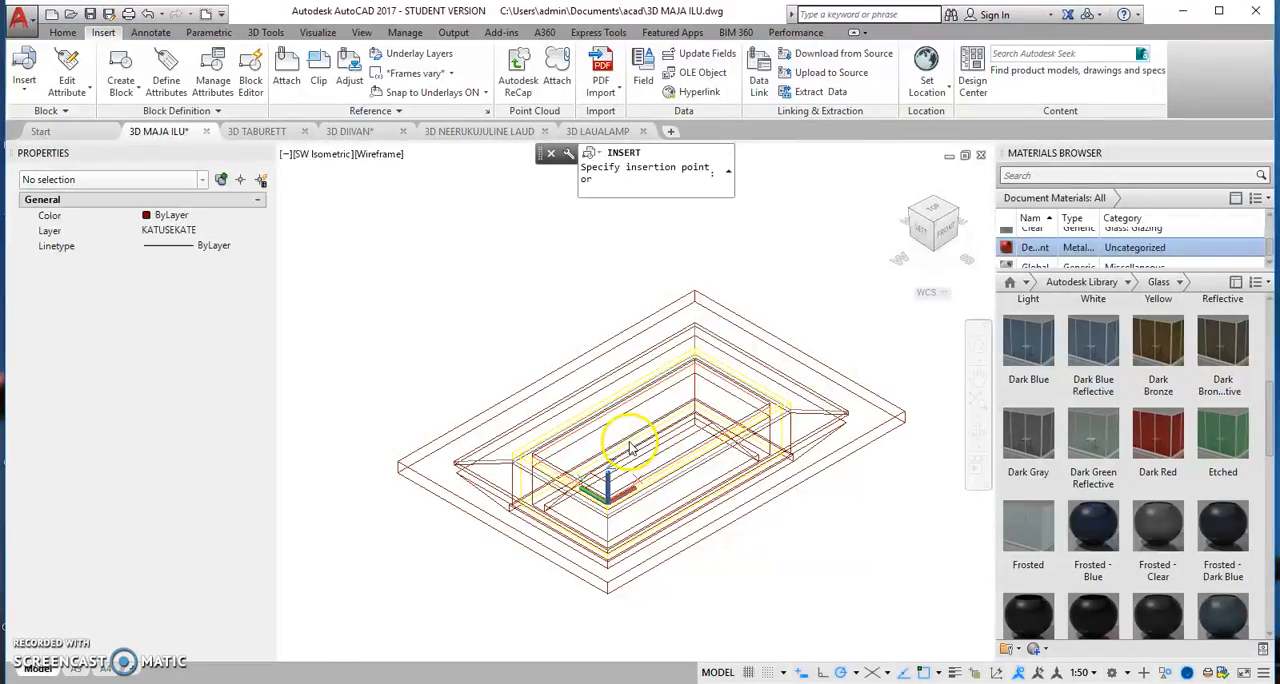
scroll(620, 436, up, 3)
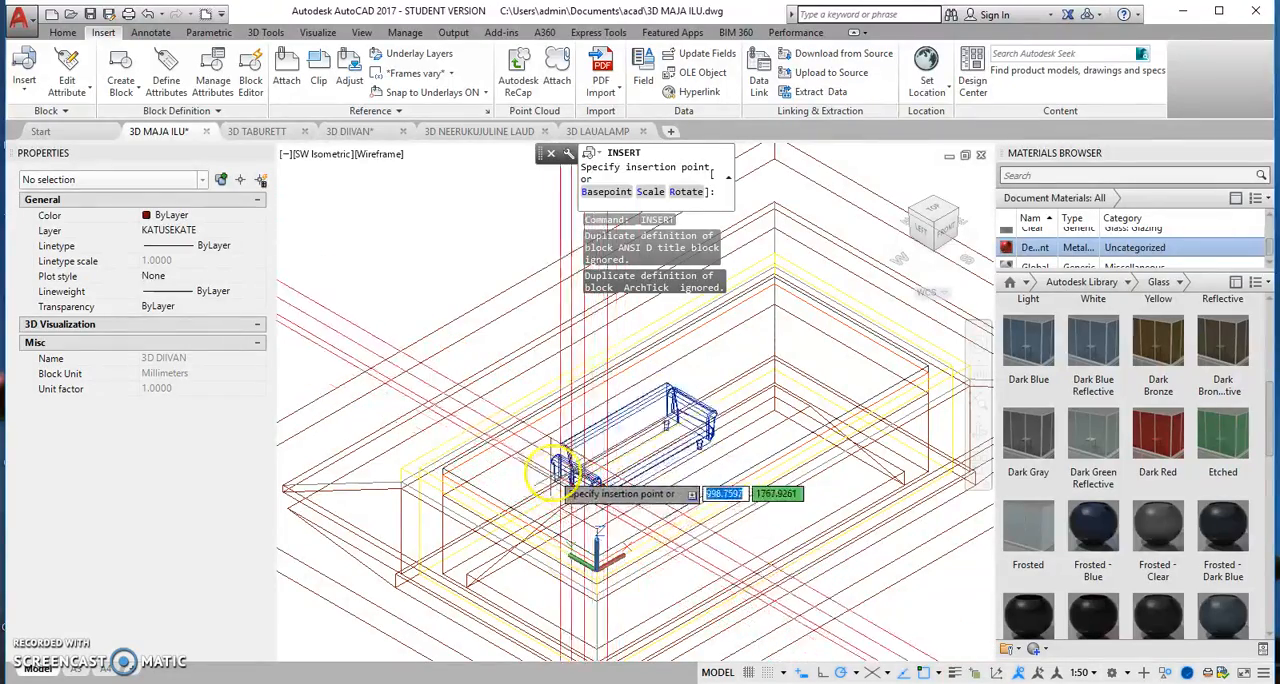
click(566, 450)
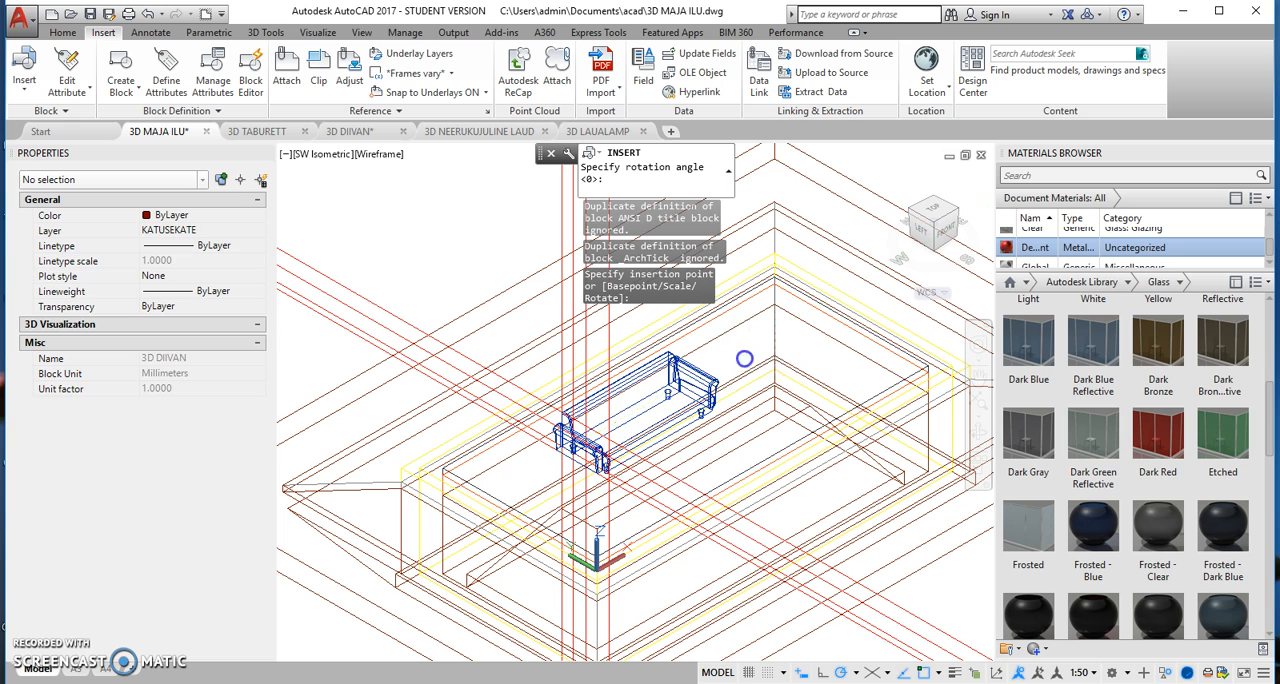
click(744, 358)
click(662, 380)
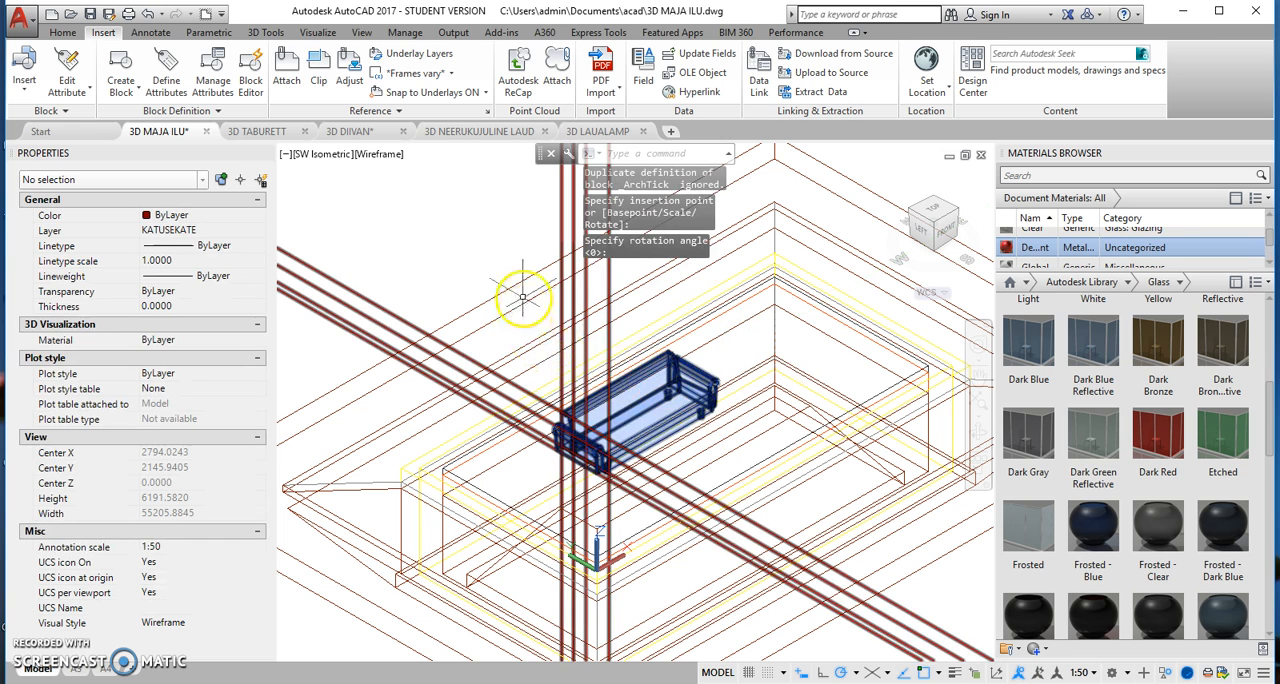
Step: Turn off the abijooned layer to hide the red construction lines around the sofa
click(63, 32)
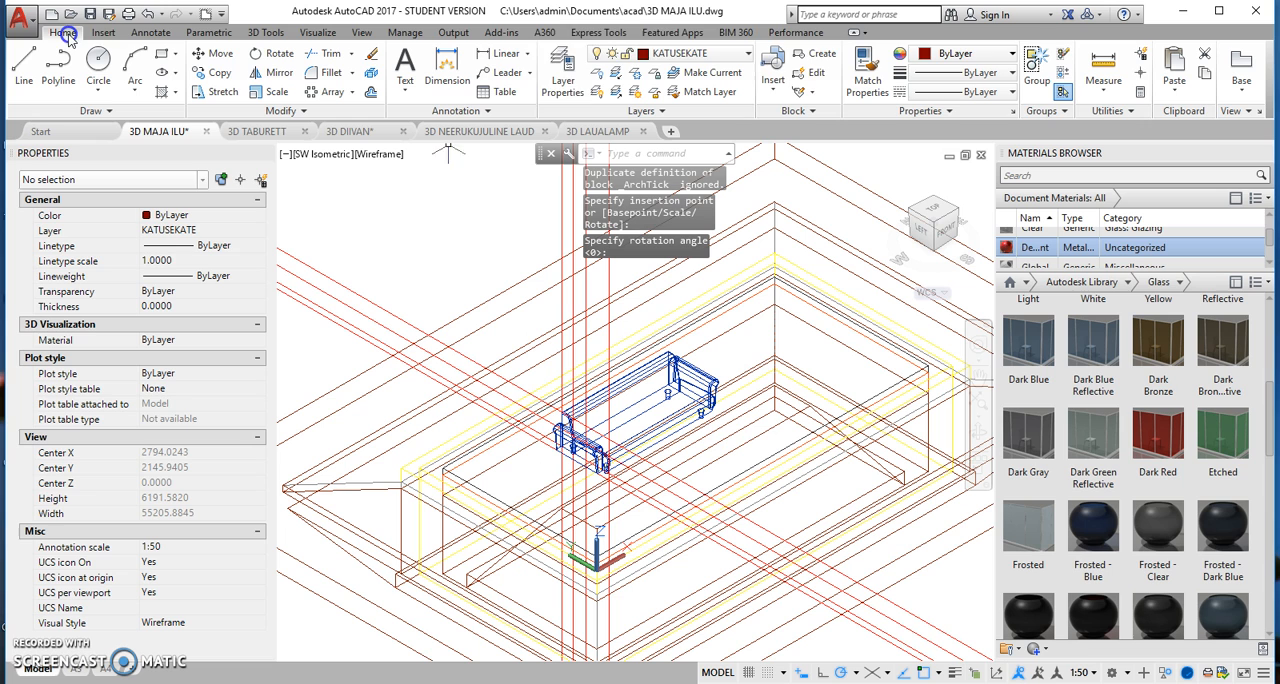
click(751, 57)
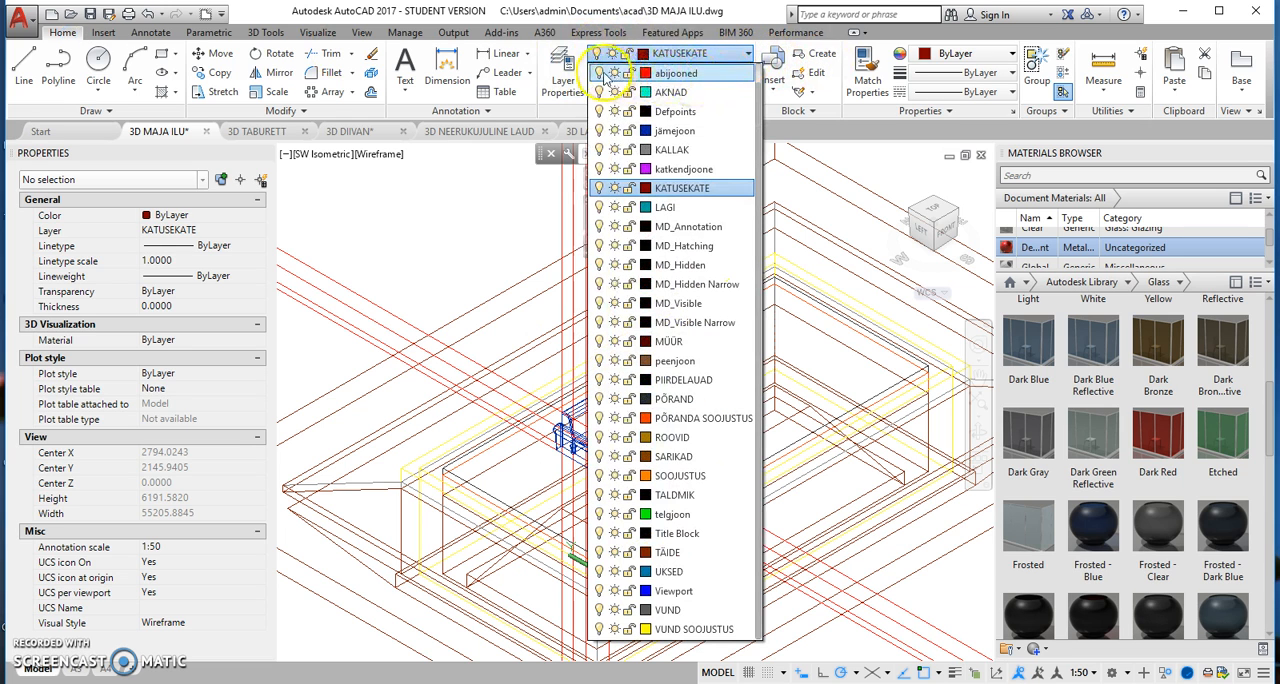
click(600, 73)
click(413, 238)
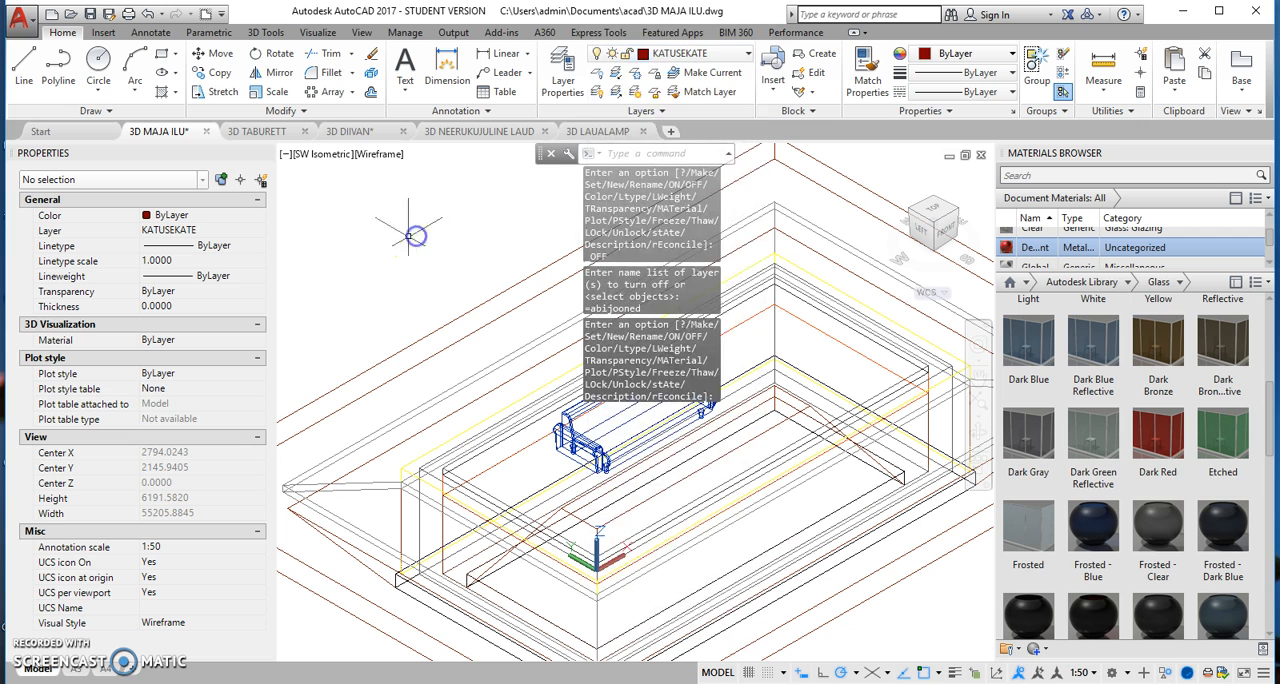
click(411, 260)
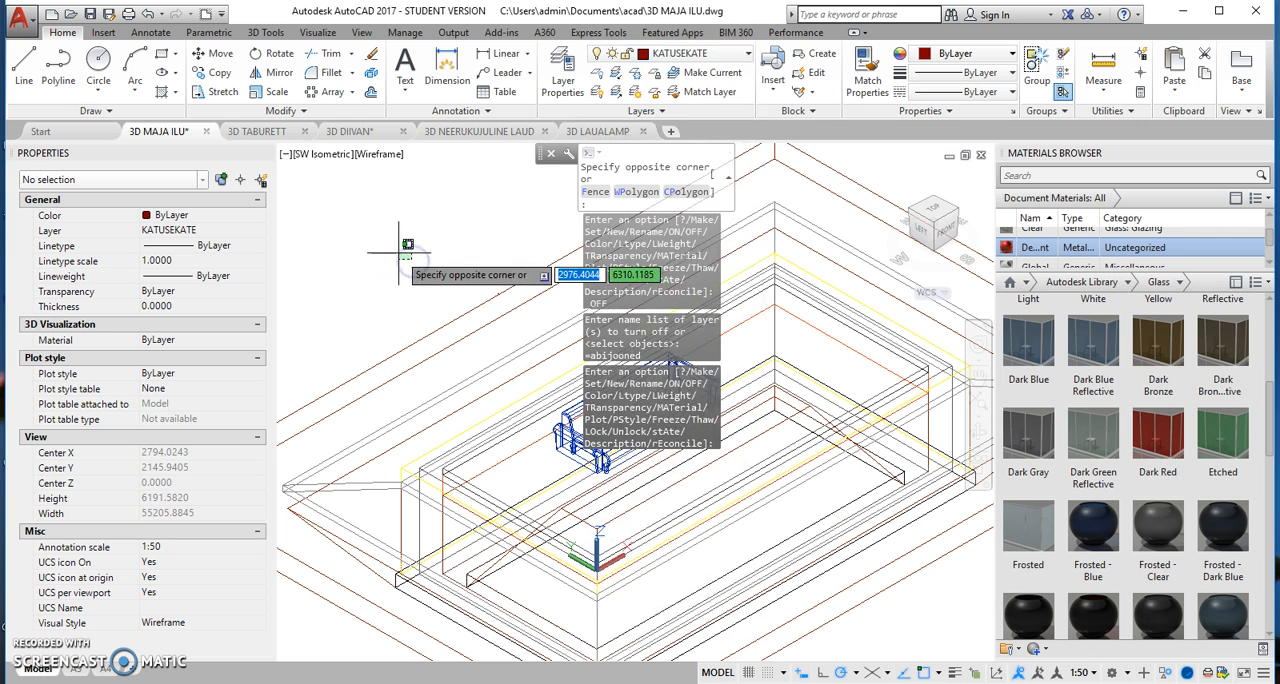
click(407, 252)
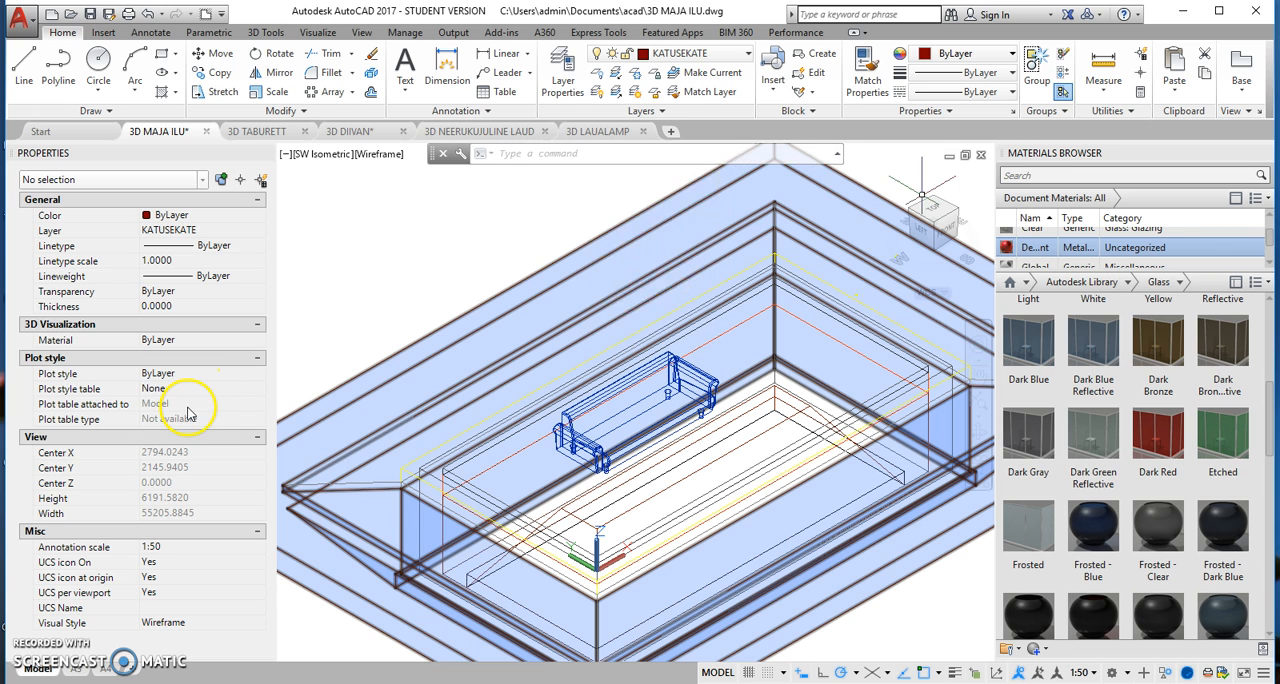
key(Escape)
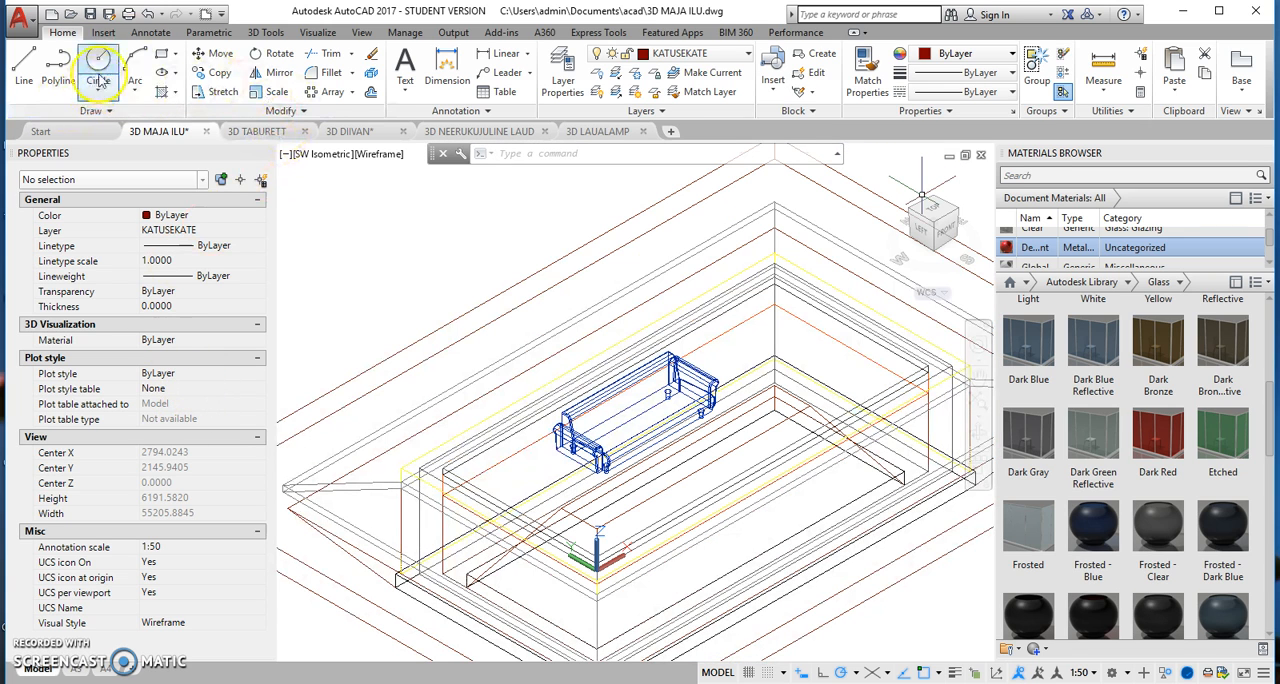
Step: Insert the 3D TABURETT drawing as a block at scale 1, placing the stool just beyond the sofa's far end
click(102, 33)
click(21, 97)
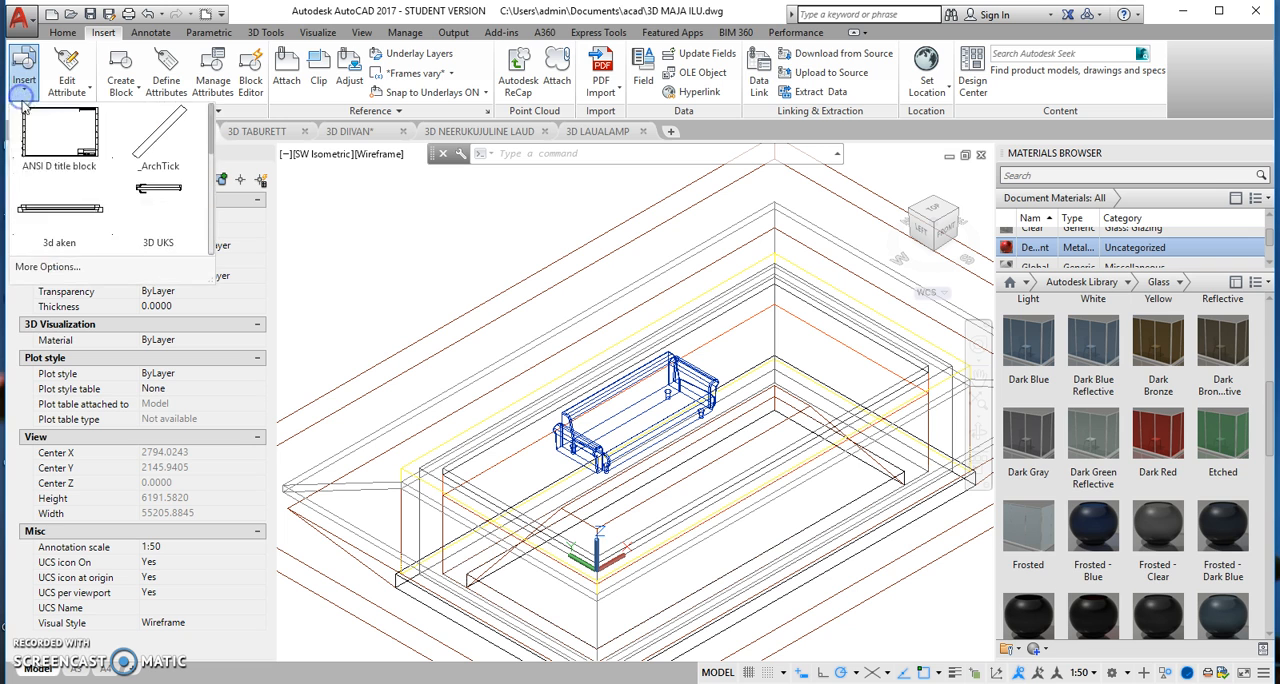
click(43, 270)
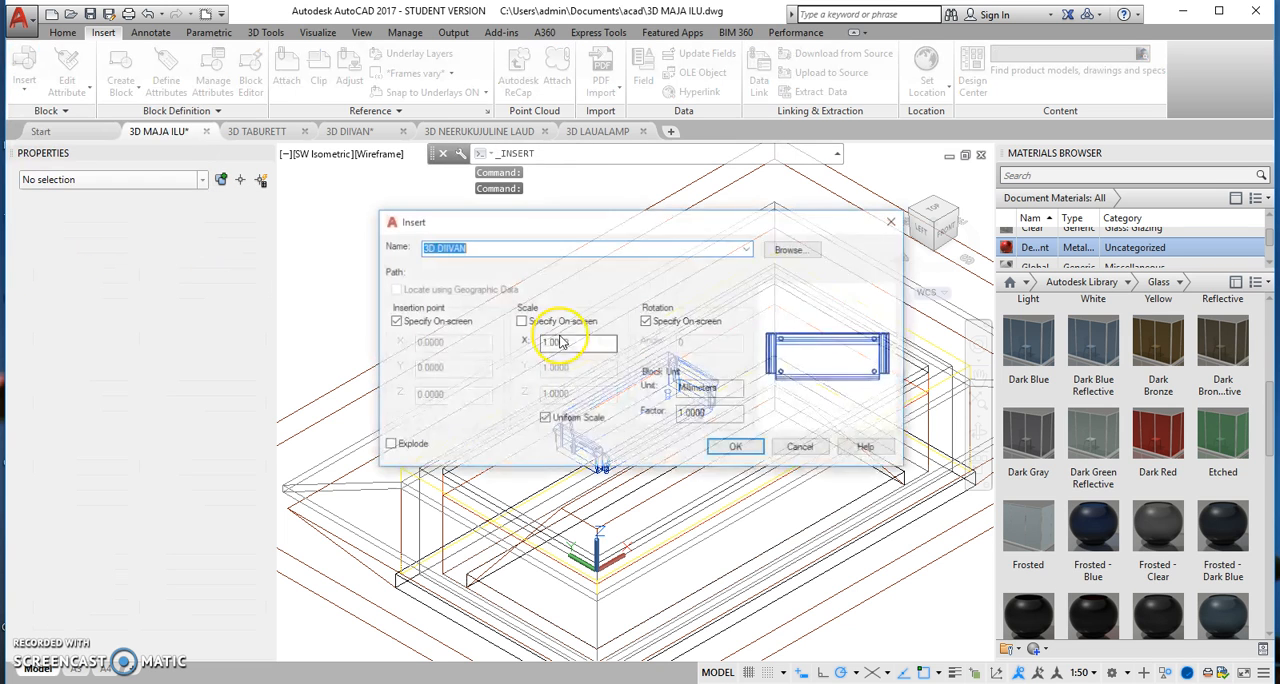
click(790, 250)
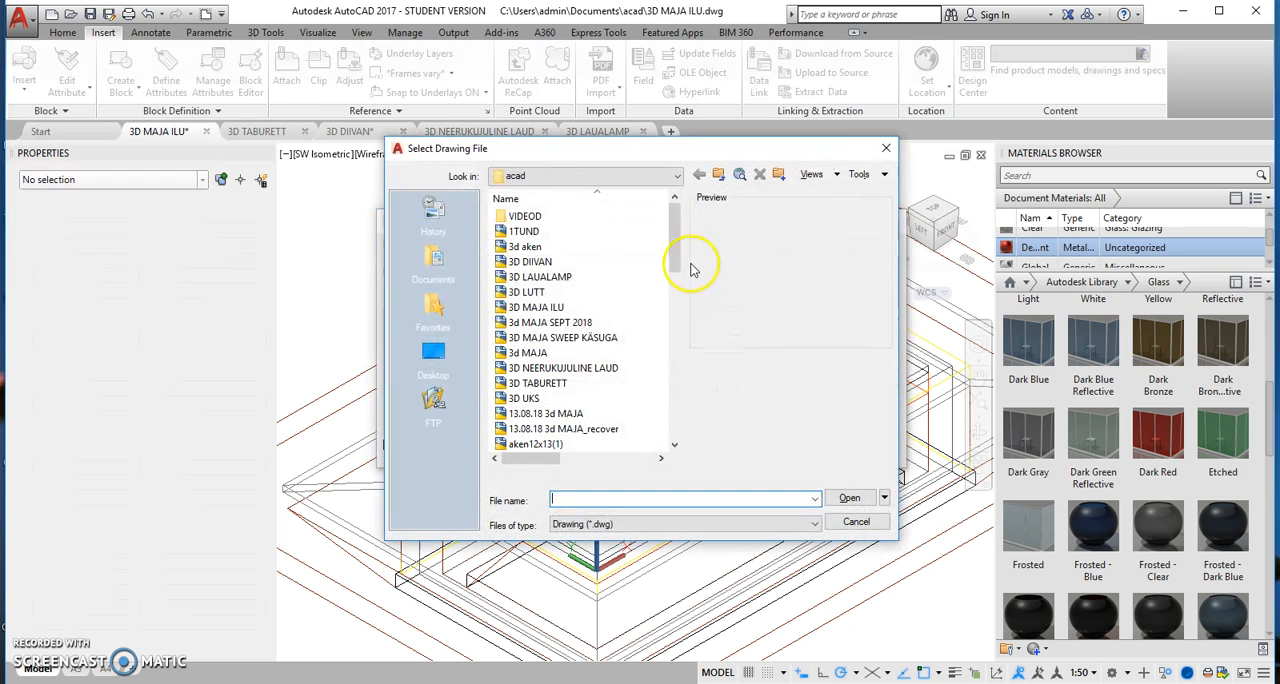
click(538, 383)
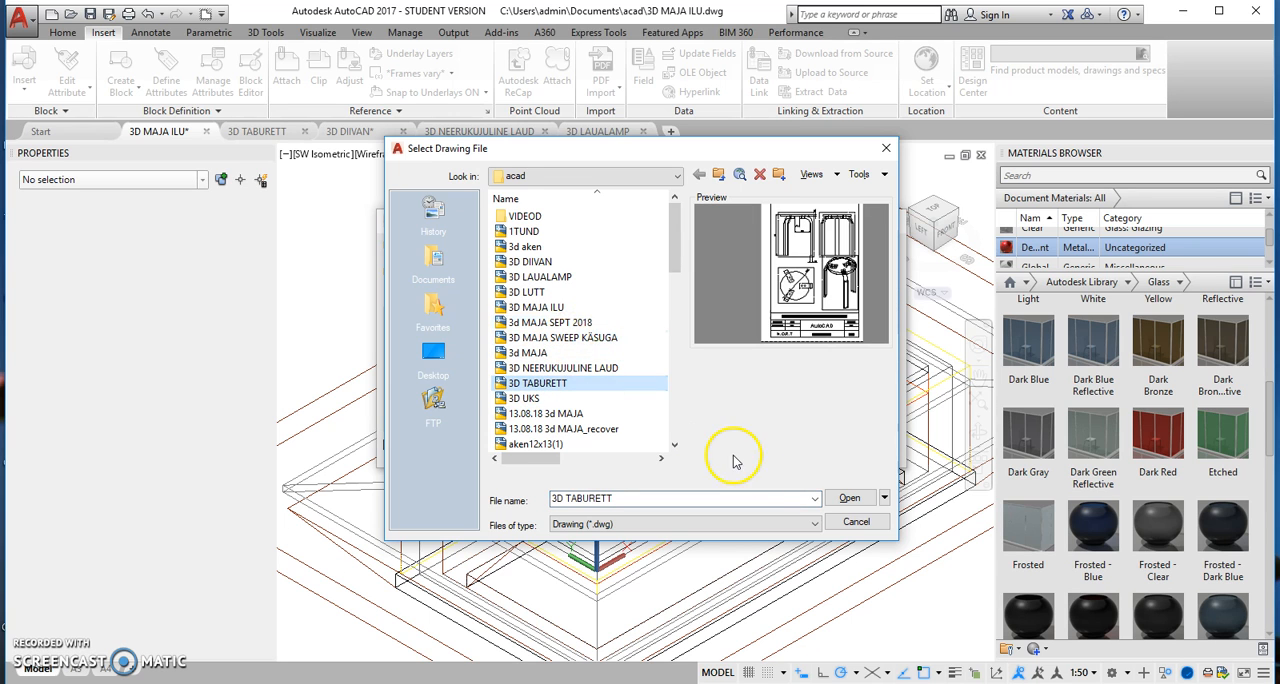
click(849, 498)
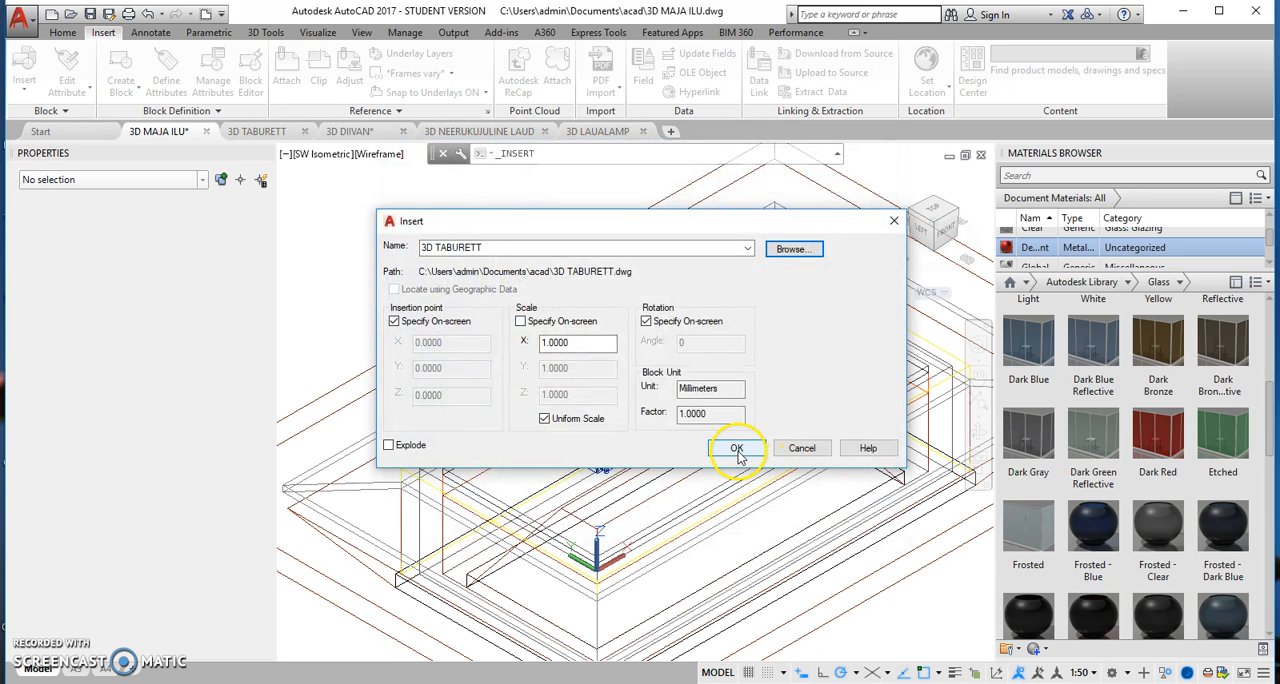
click(738, 449)
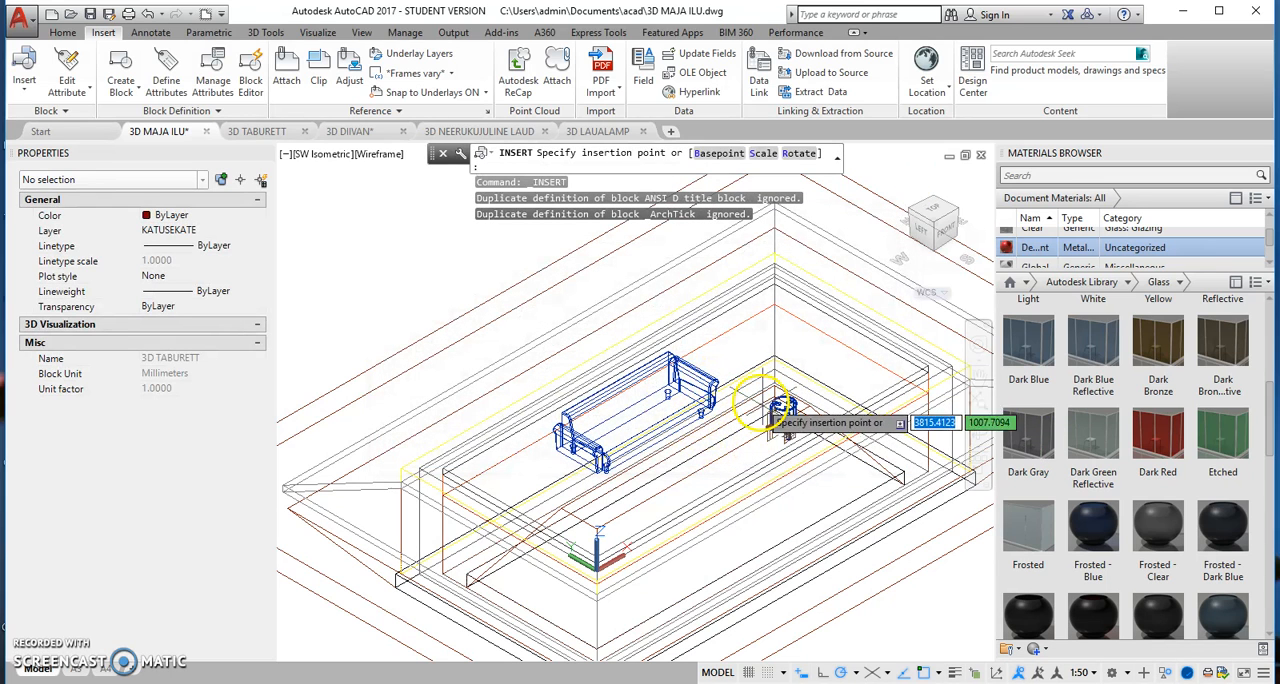
click(740, 349)
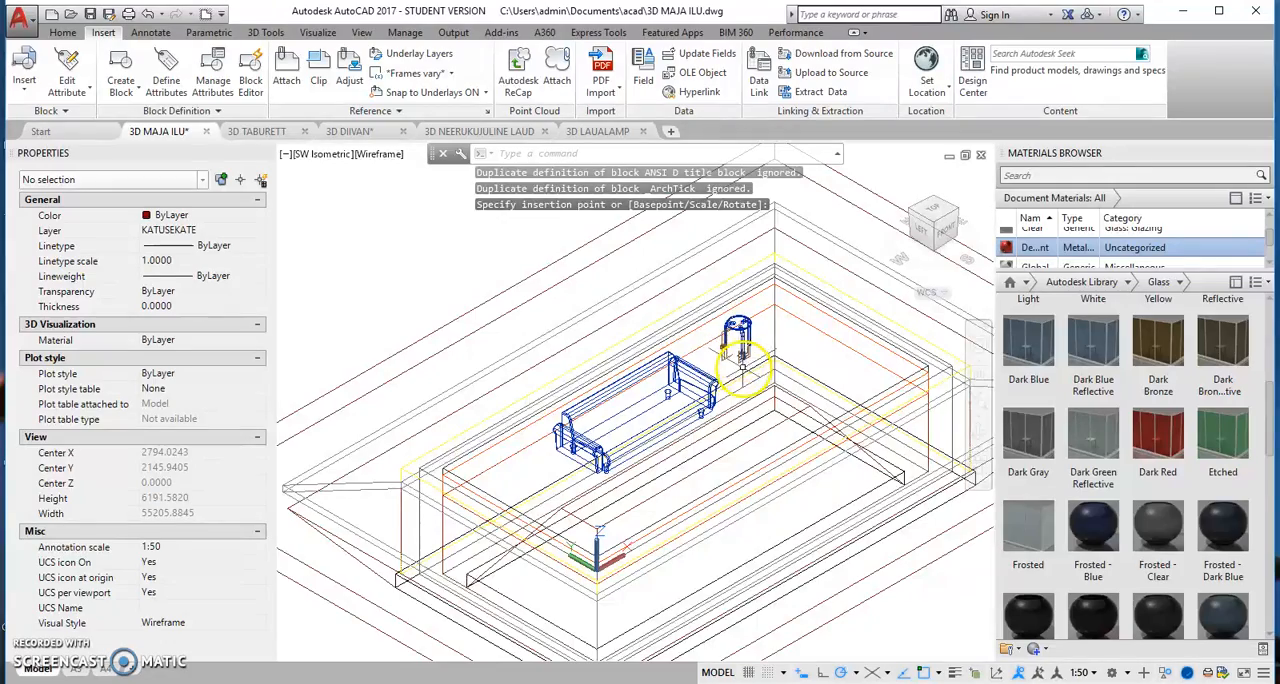
Step: Turn off the peenjoon layer to hide the dimensions on the inserted stool
scroll(742, 368, up, 3)
scroll(742, 368, up, 2)
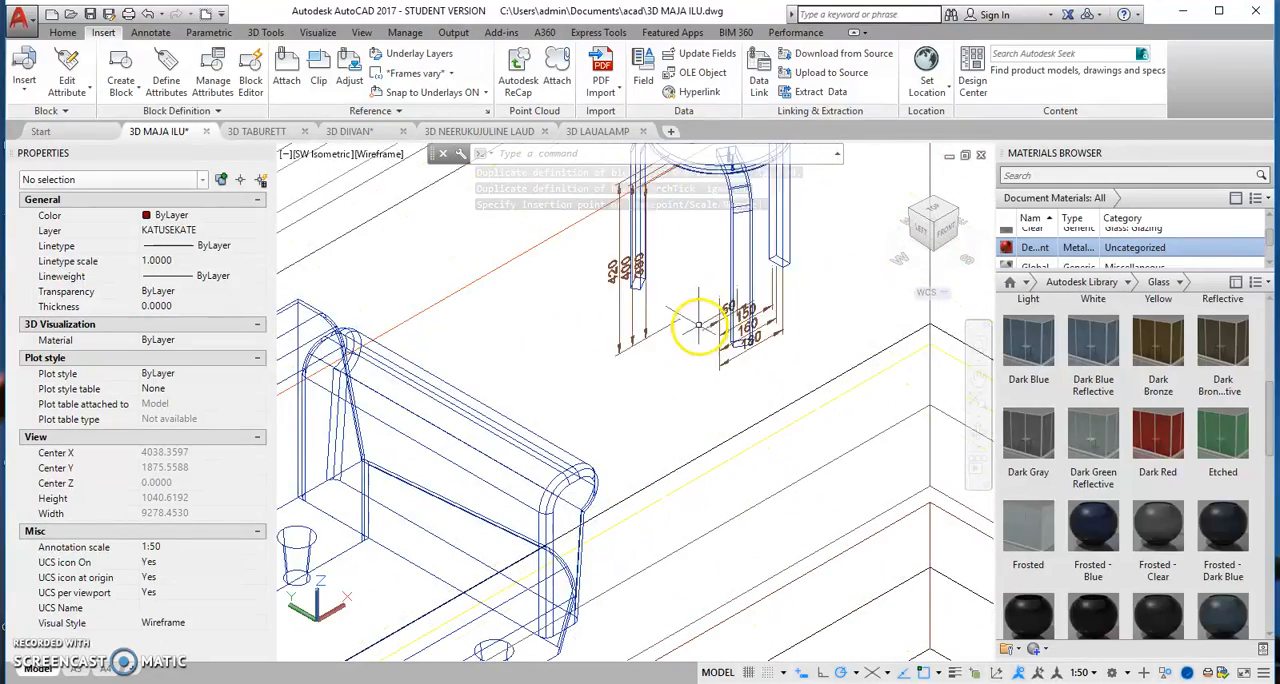
scroll(690, 325, down, 2)
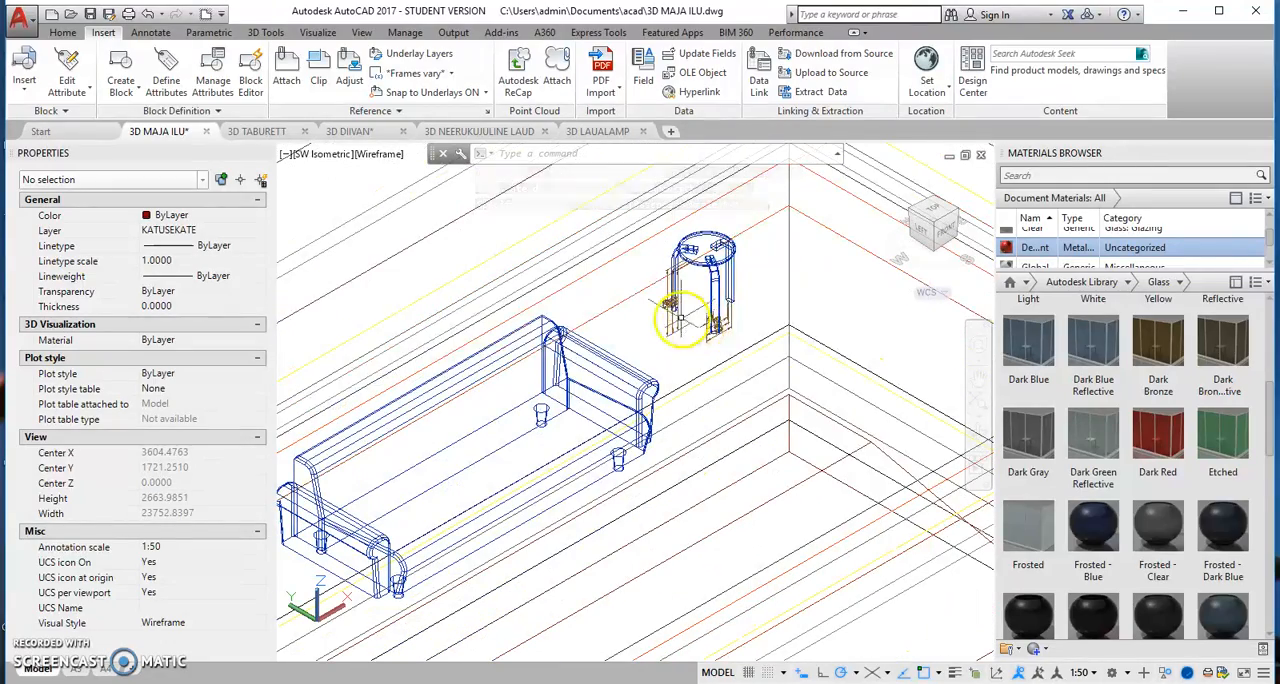
click(62, 32)
click(748, 53)
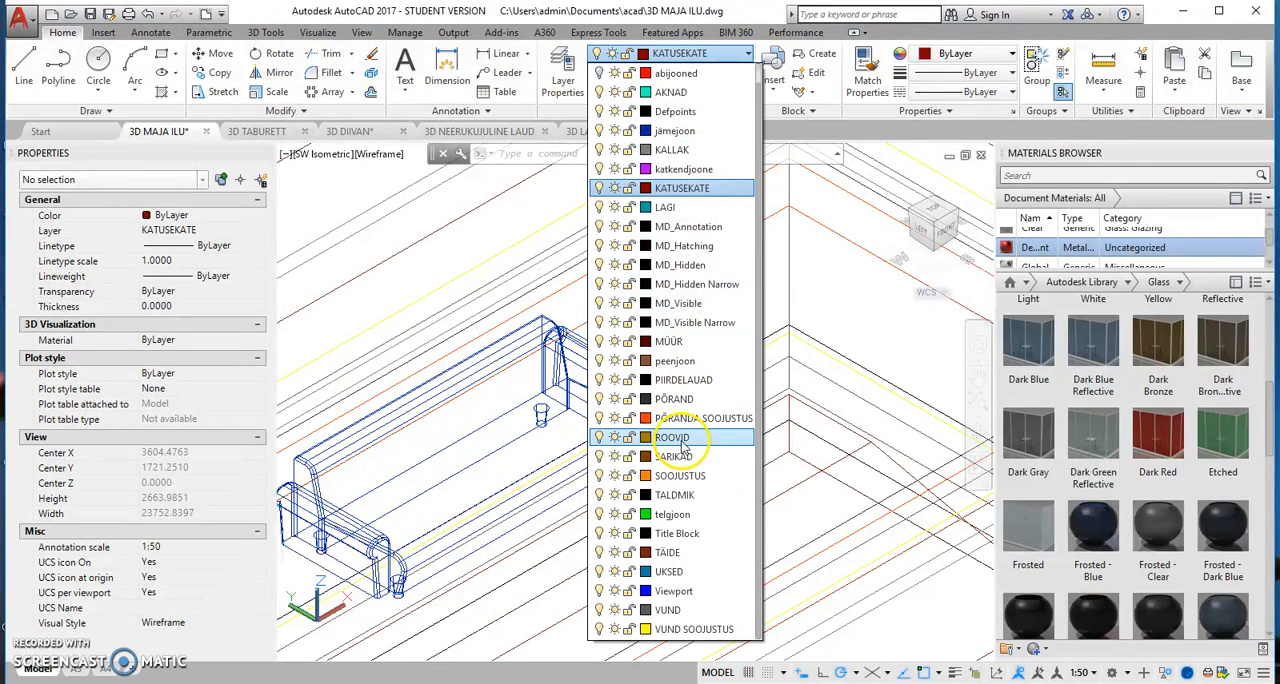
click(598, 360)
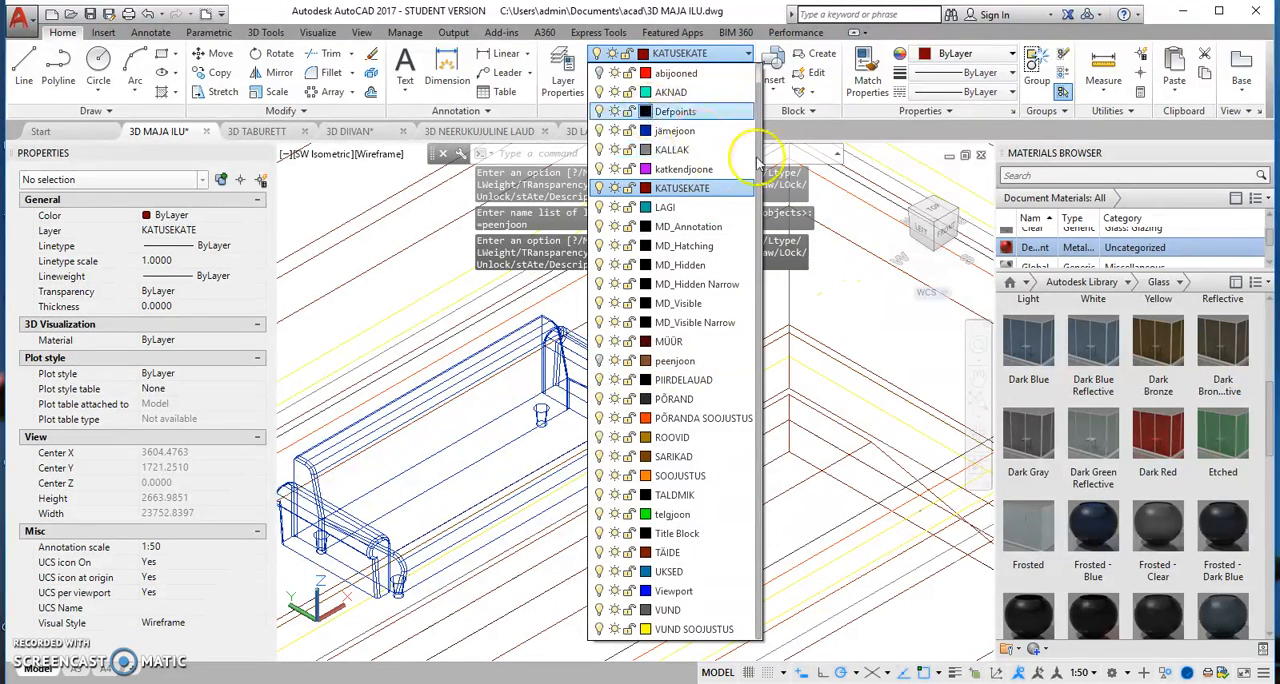
click(889, 345)
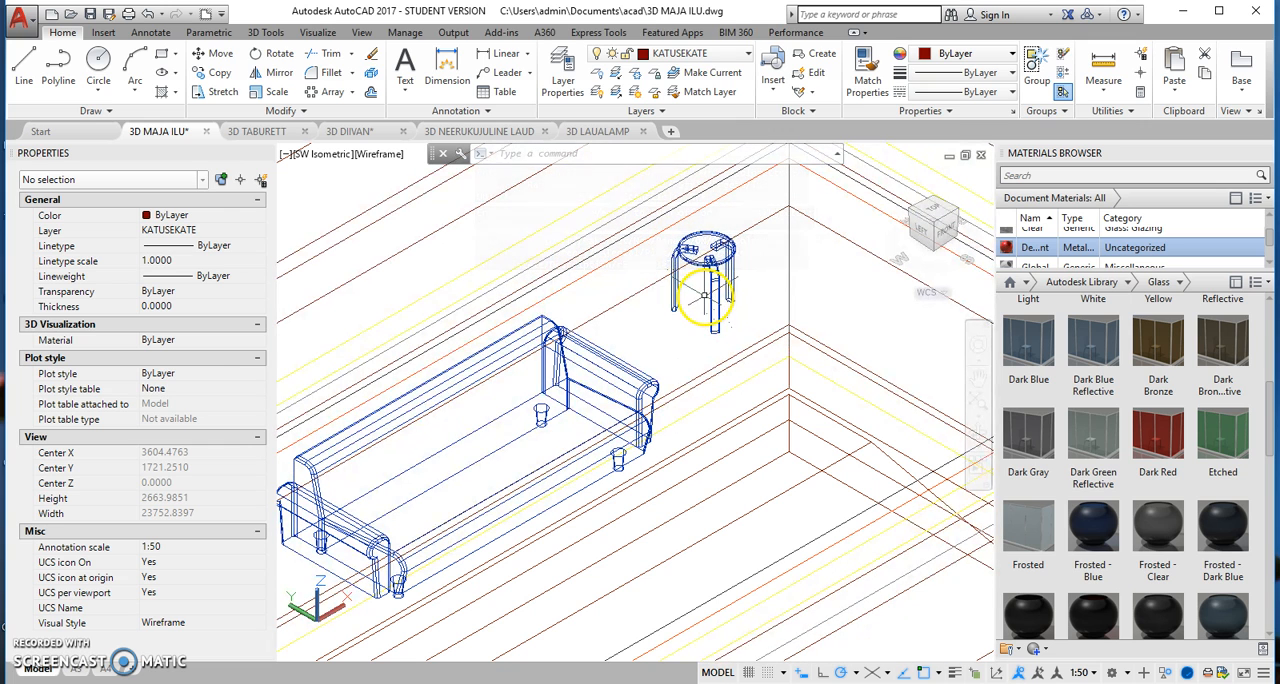
Step: Assign the stool and sofa blocks to layer 0 and make layer 0 the current layer
click(710, 300)
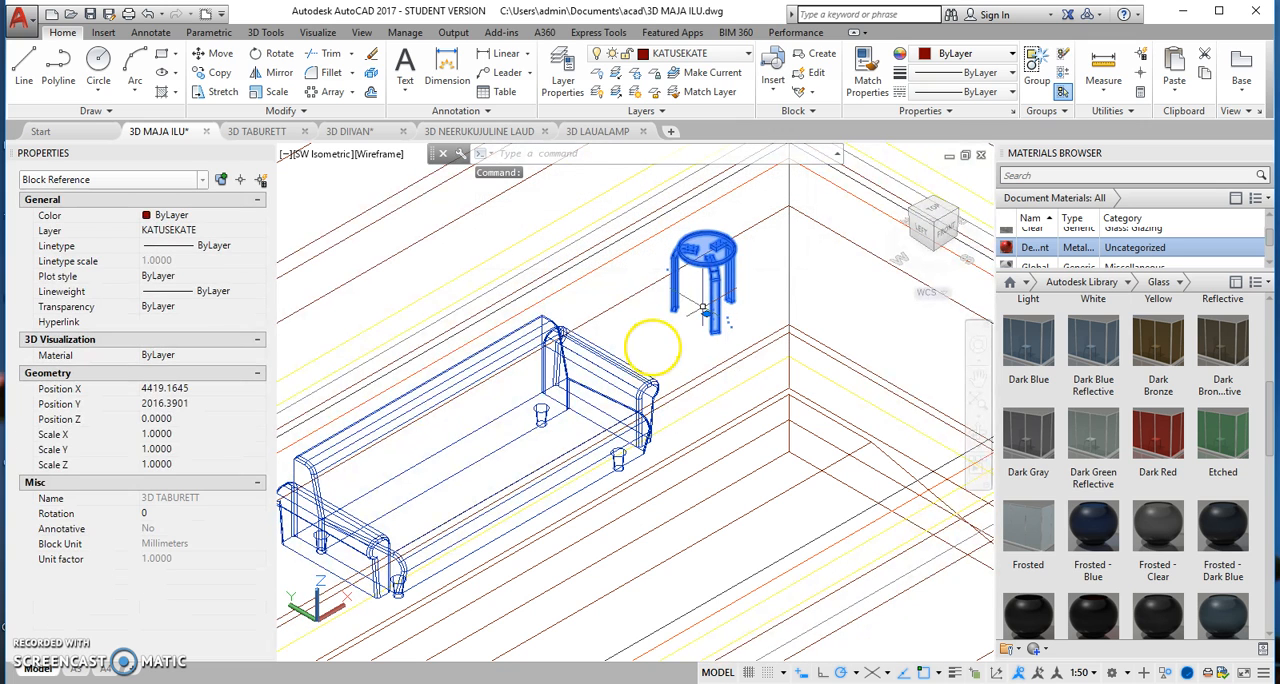
click(624, 372)
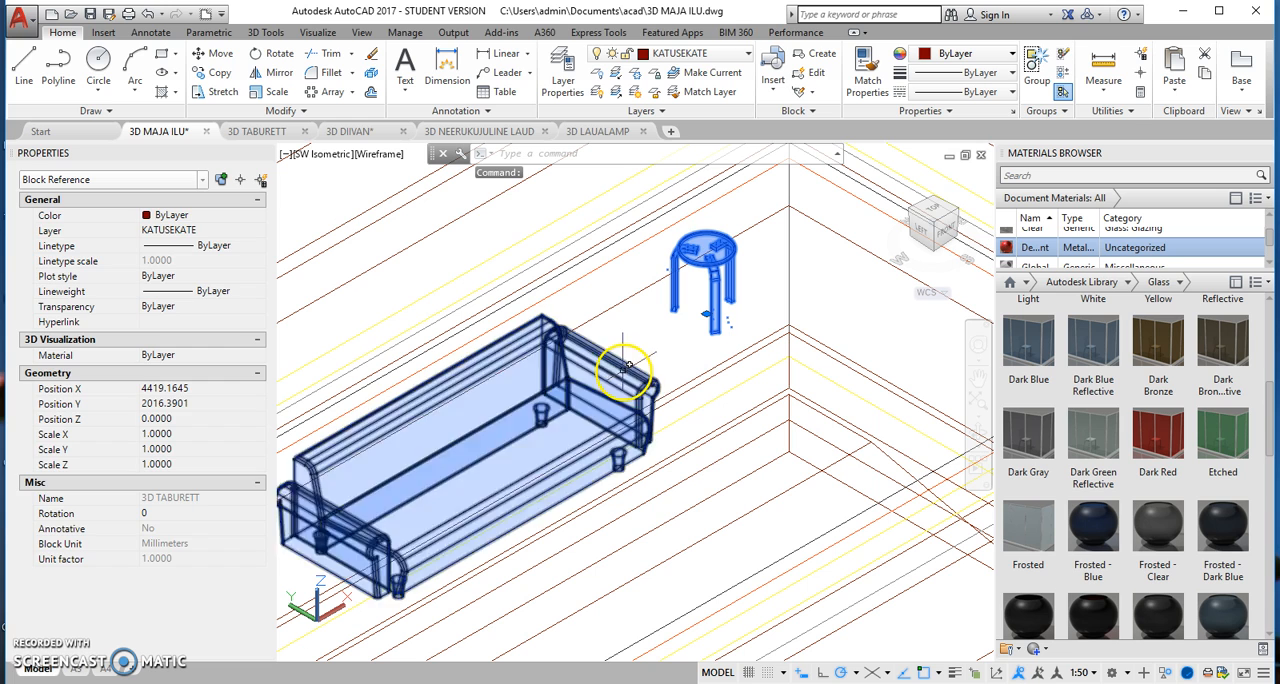
click(750, 54)
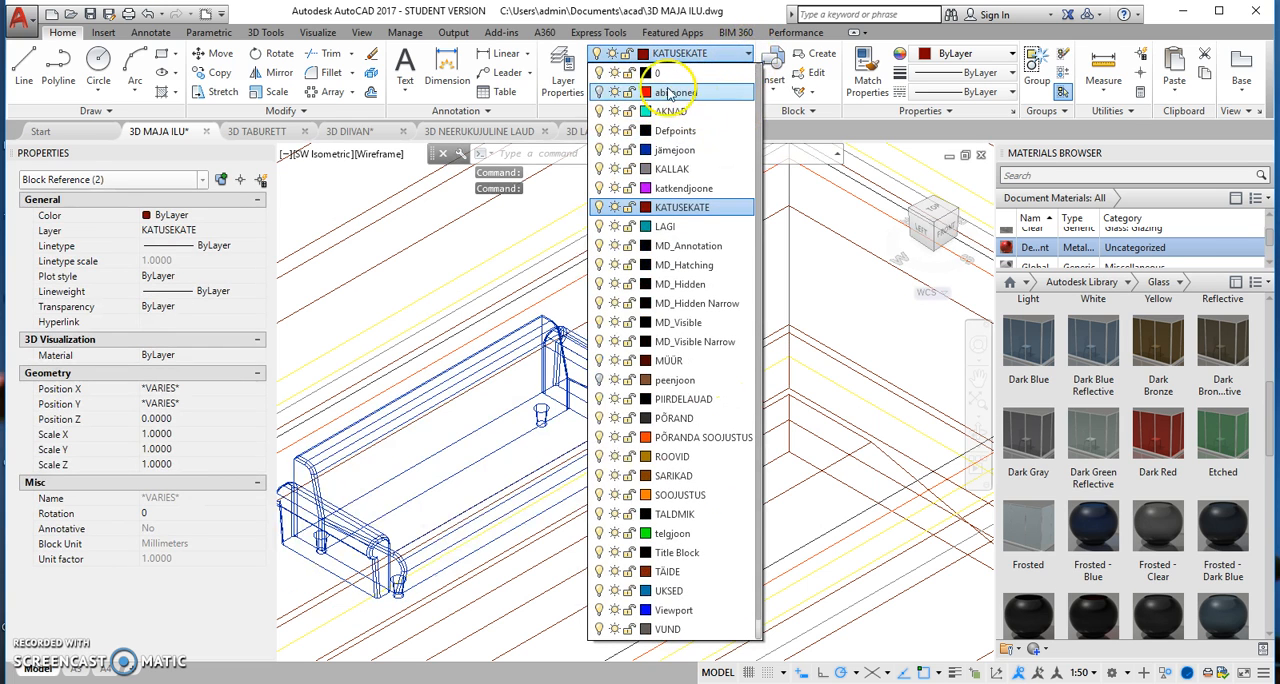
click(660, 73)
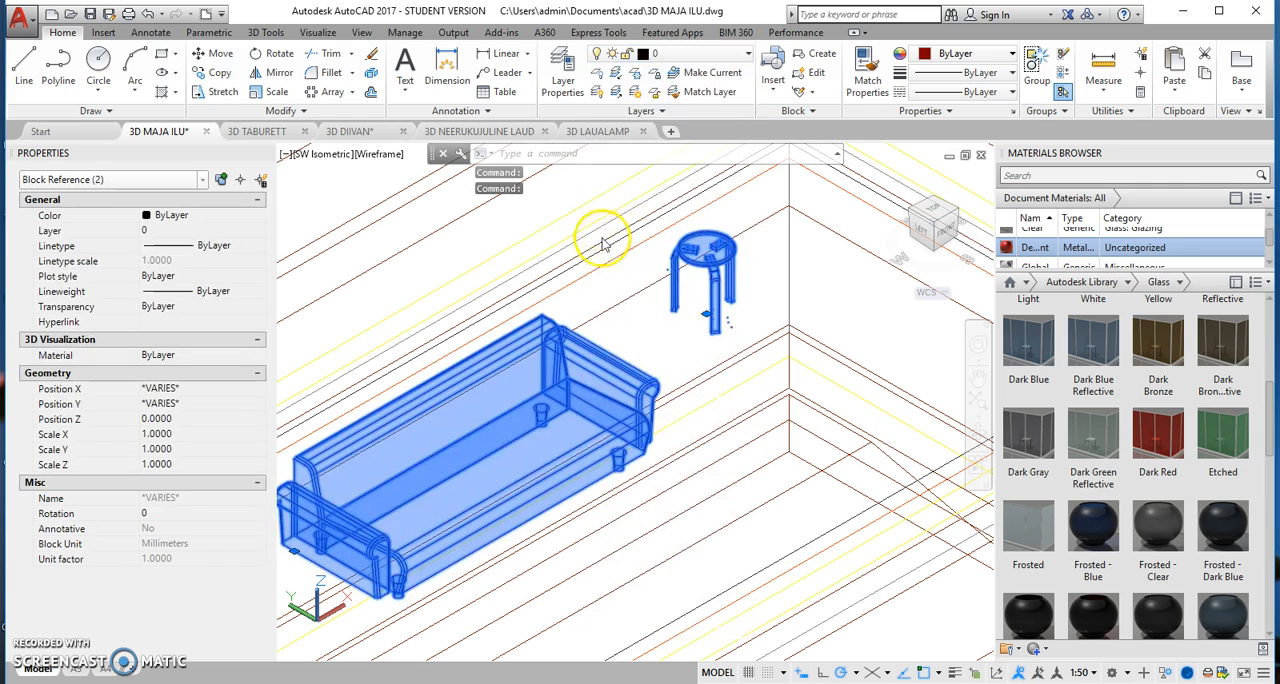
click(711, 73)
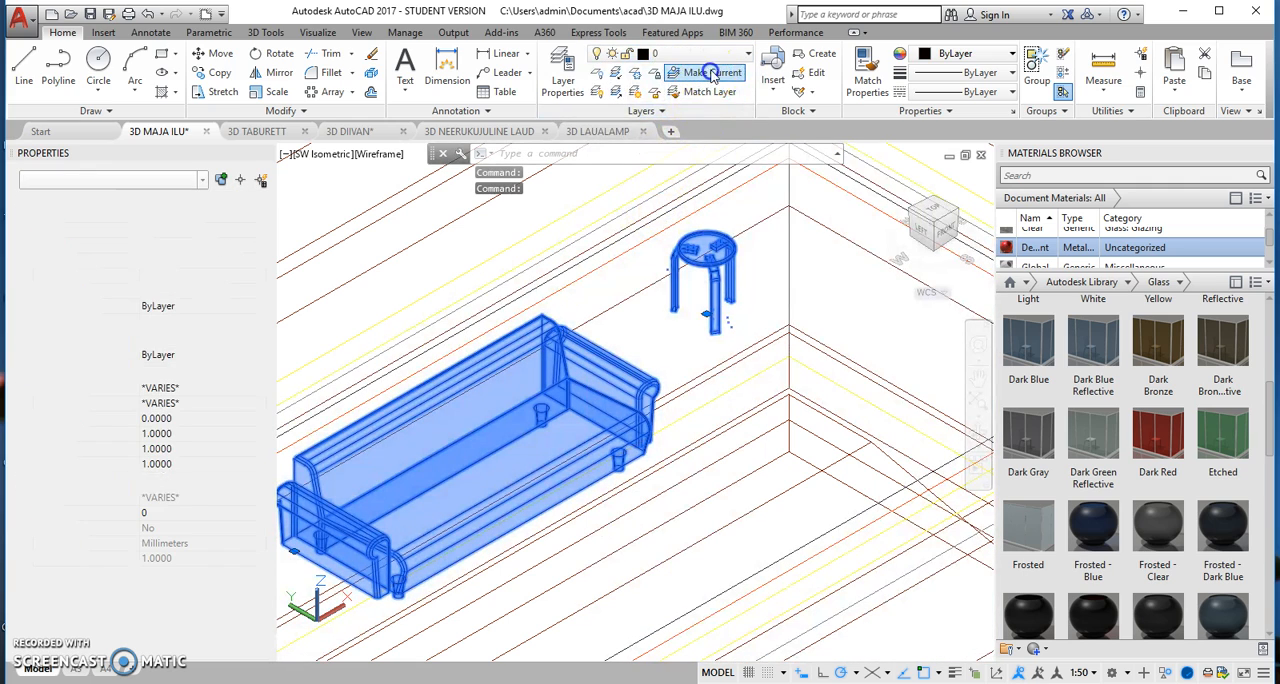
click(735, 254)
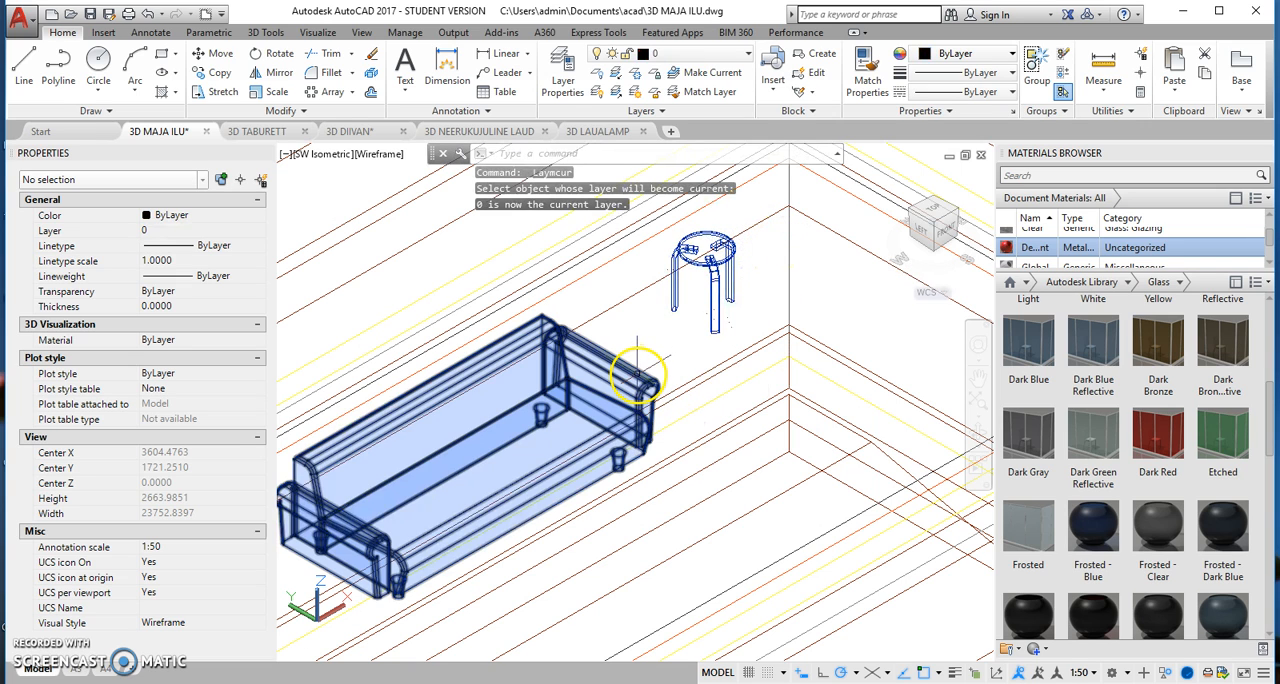
Step: Isolate only the floor slab, and undo that isolation
scroll(742, 320, down, 2)
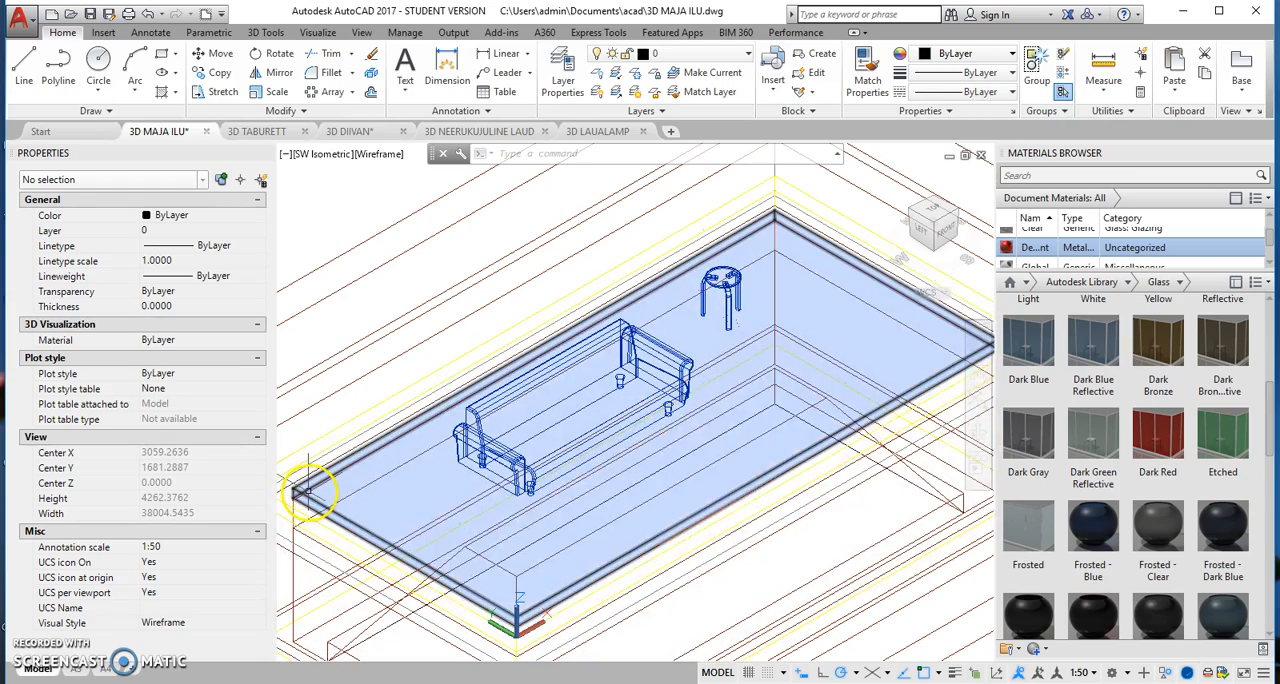
click(308, 490)
right_click(405, 463)
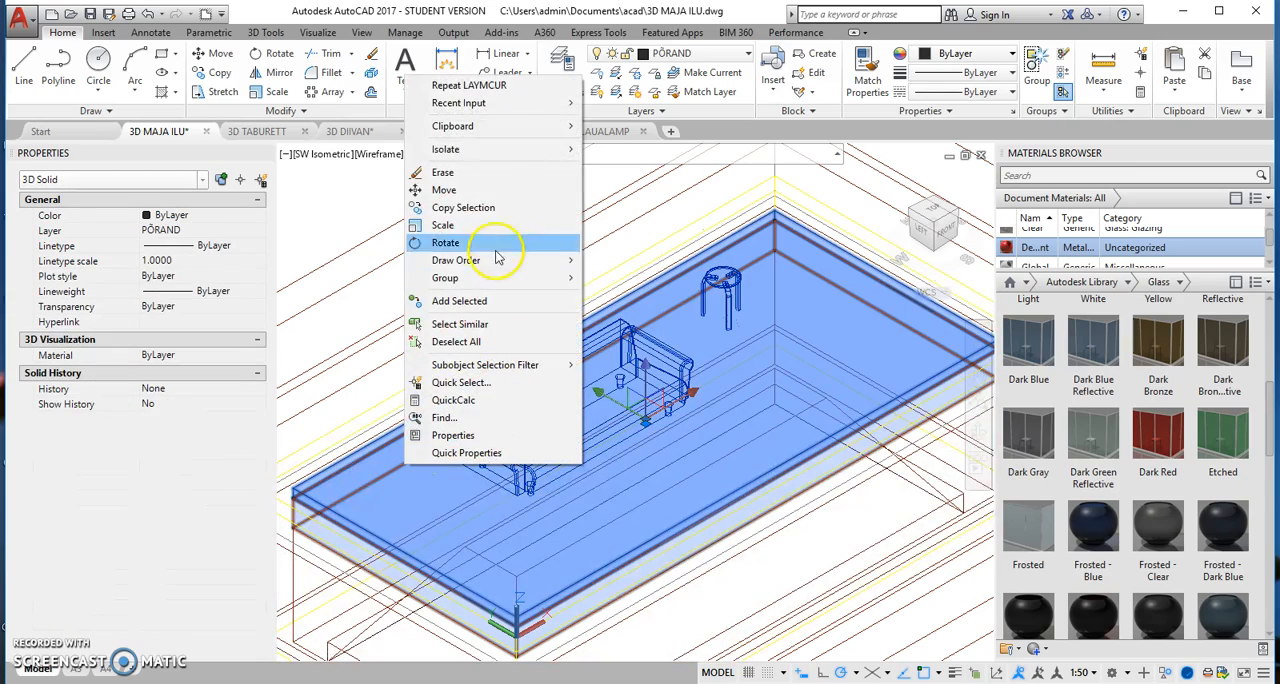
mouse_move(534, 149)
click(624, 153)
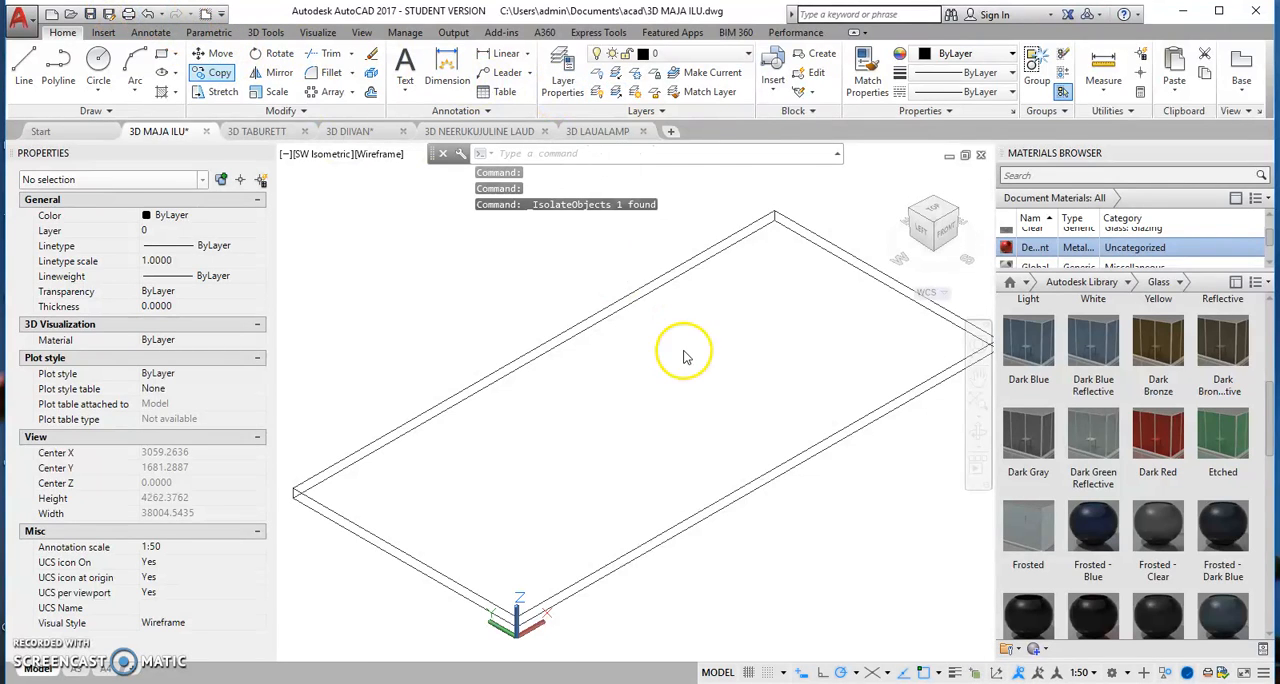
key(ctrl+z)
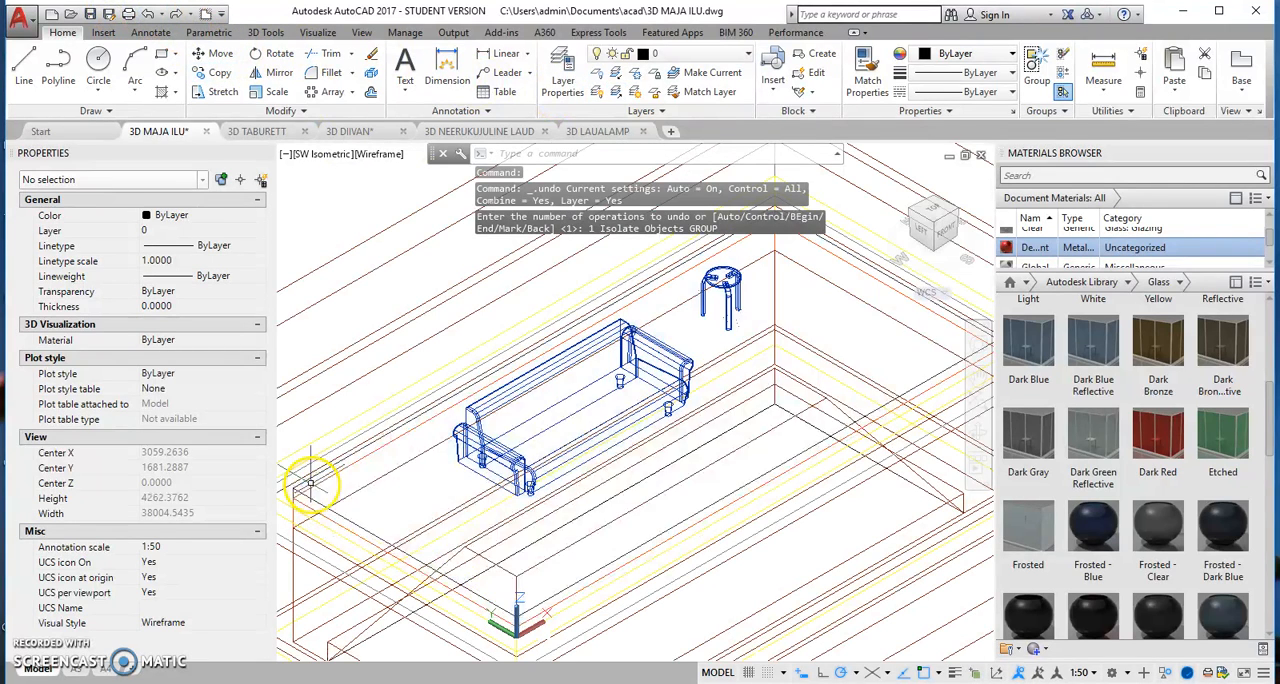
Step: Isolate the floor slab together with the sofa and the stool, hiding the rest of the house
click(487, 430)
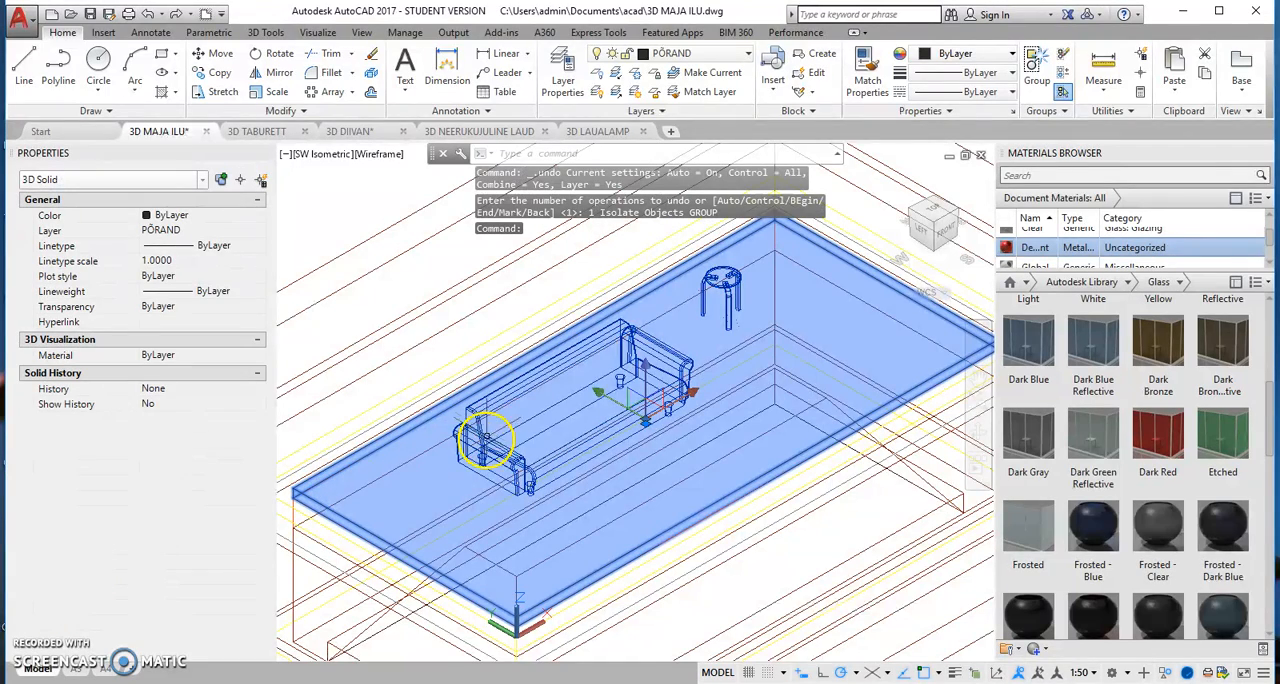
click(480, 445)
click(738, 280)
right_click(694, 330)
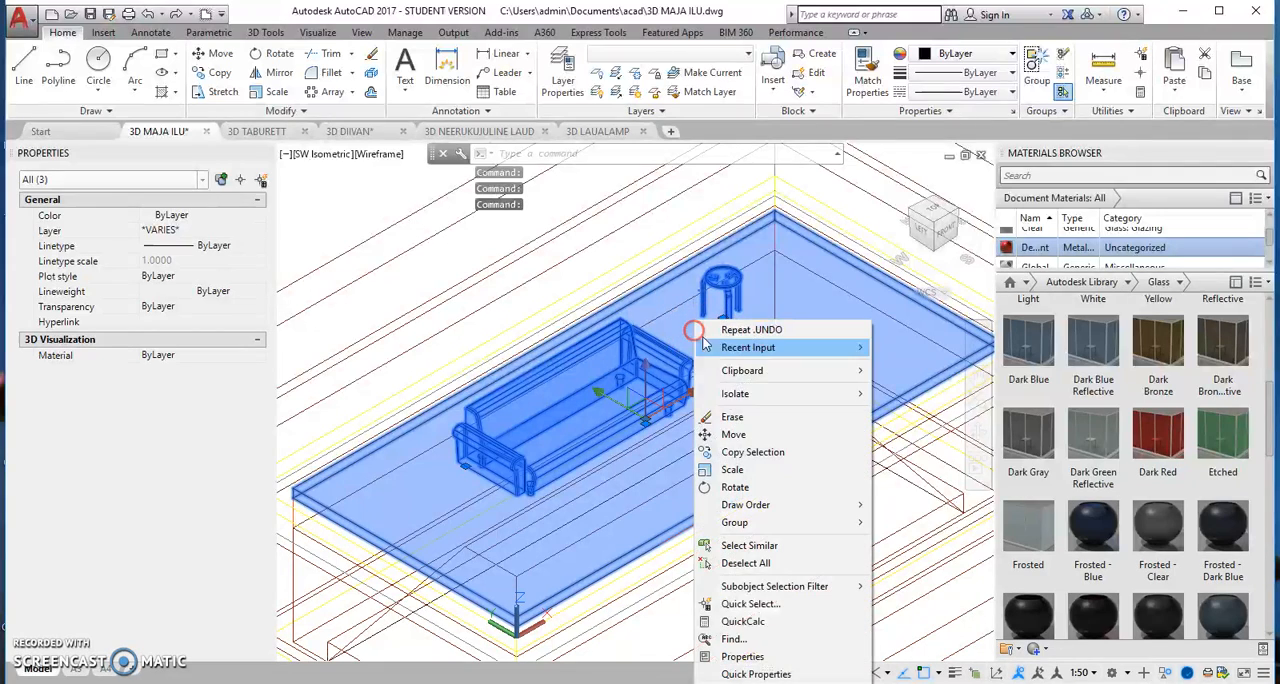
mouse_move(760, 393)
click(912, 391)
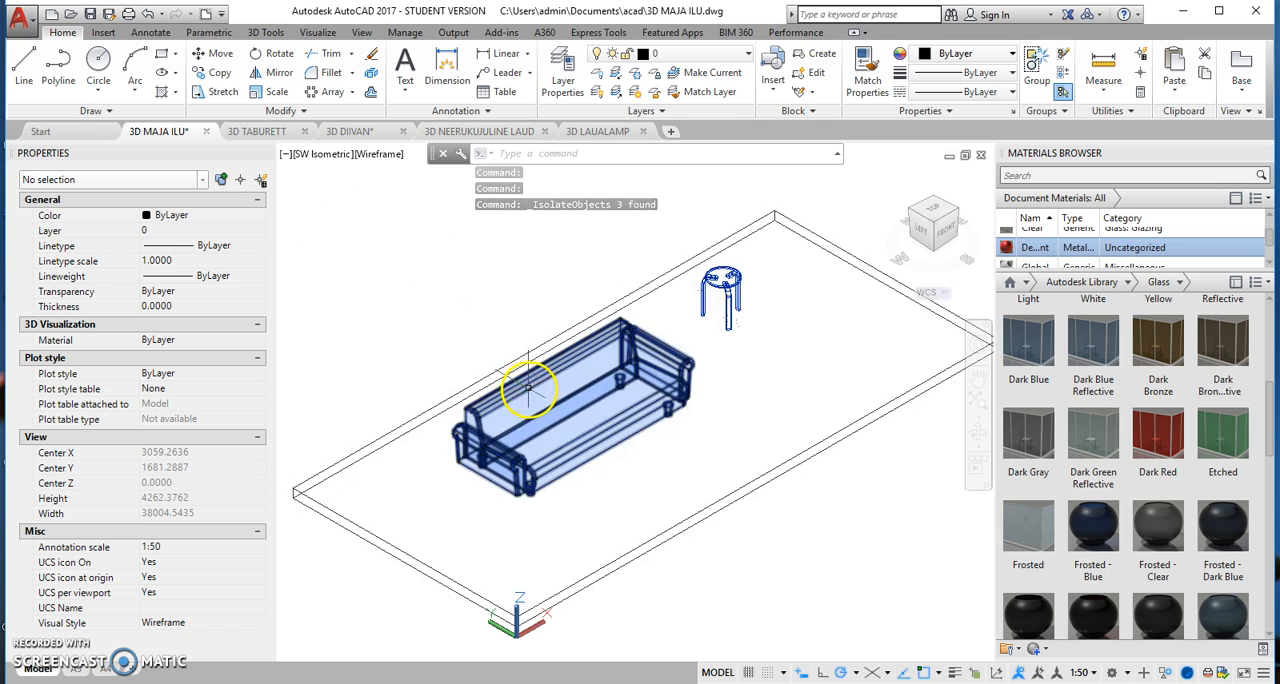
Step: Move the sofa about 500 mm along the Y axis toward the floor's long edge behind its backrest
click(528, 387)
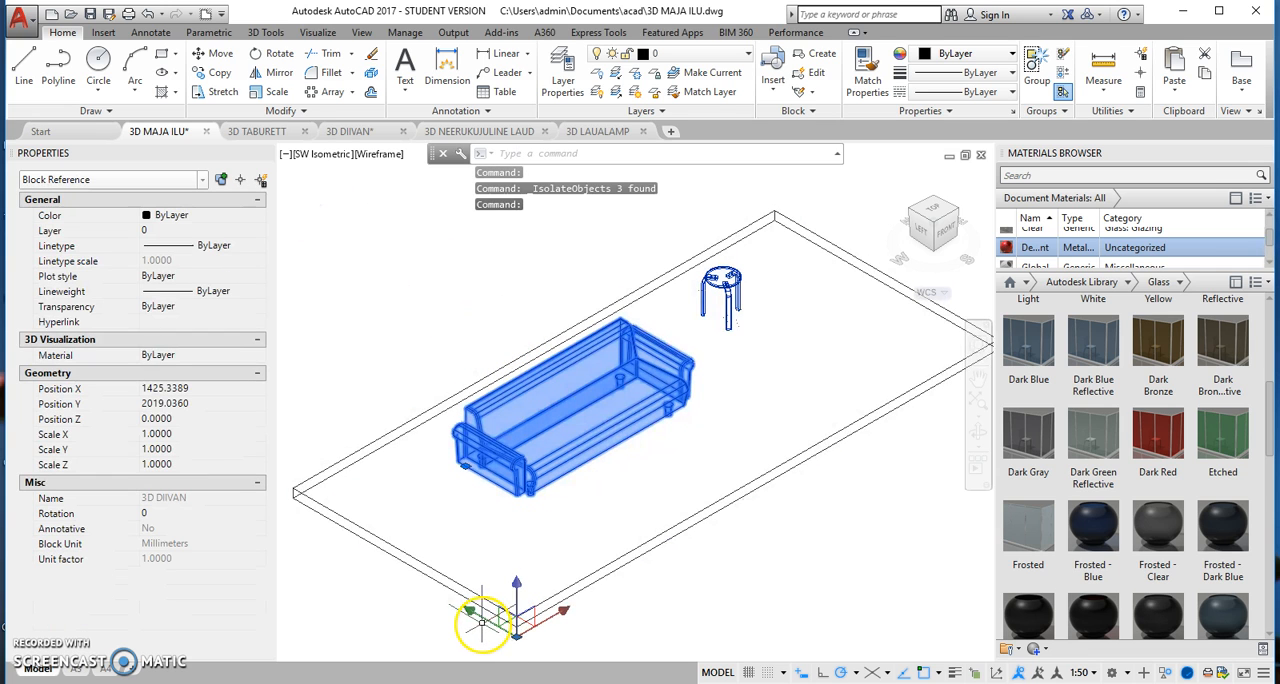
click(514, 624)
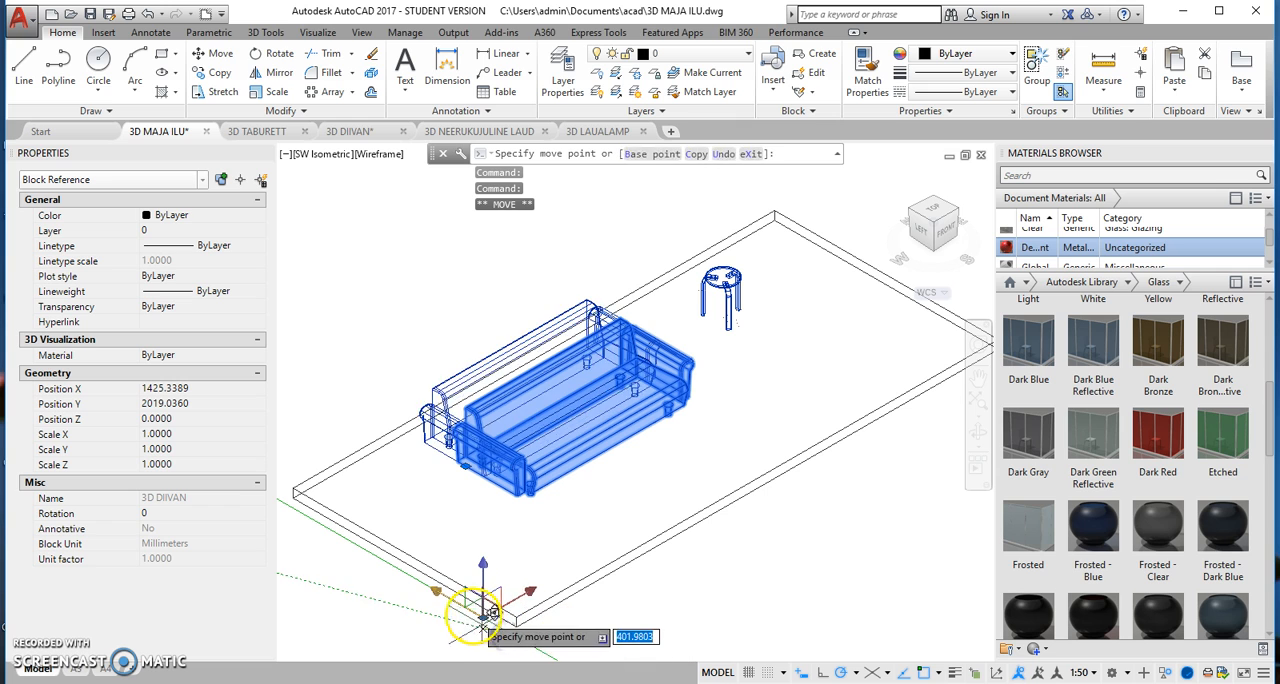
click(474, 614)
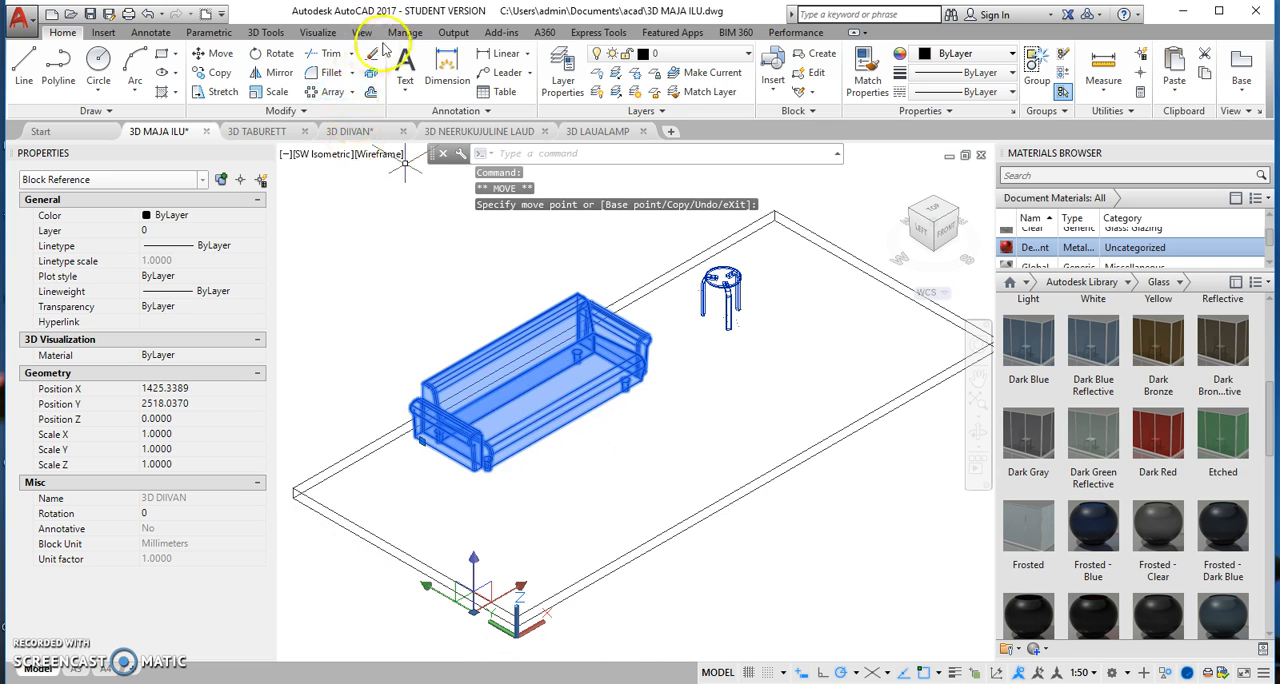
Step: Insert the 3D NEERUKUJULINE LAUD drawing from the acad folder as a block at scale 1, placing the table in front of the sofa
click(104, 33)
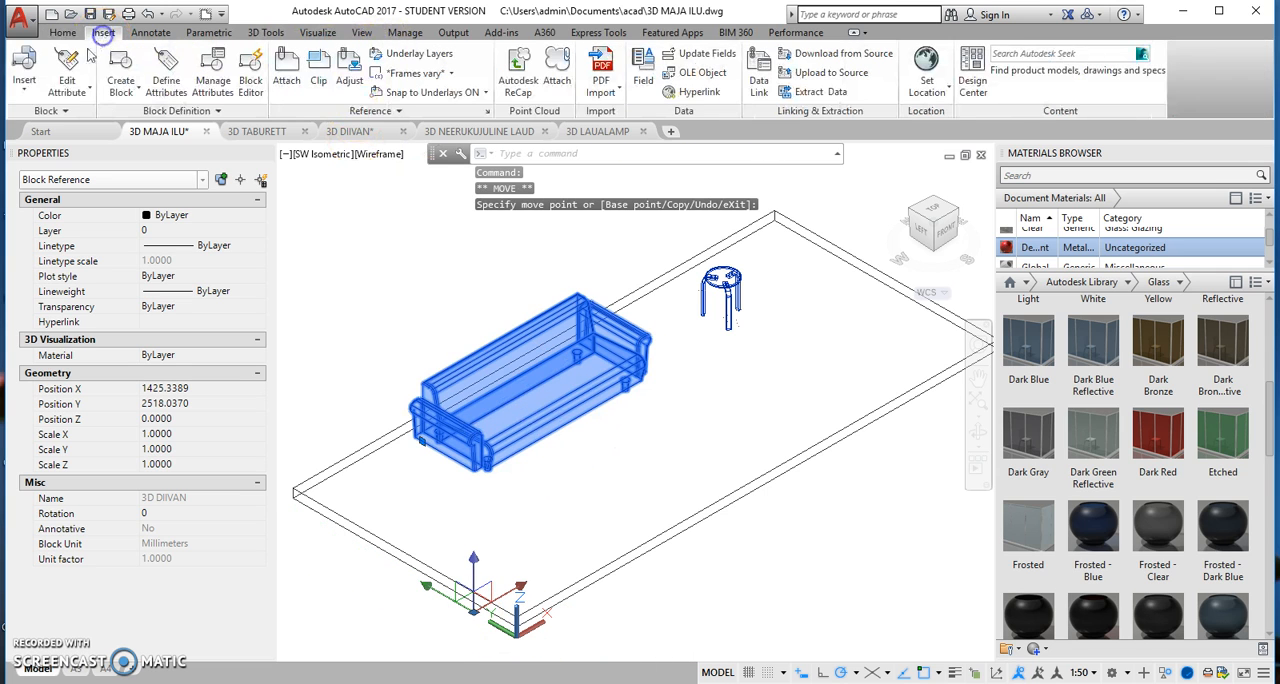
click(23, 97)
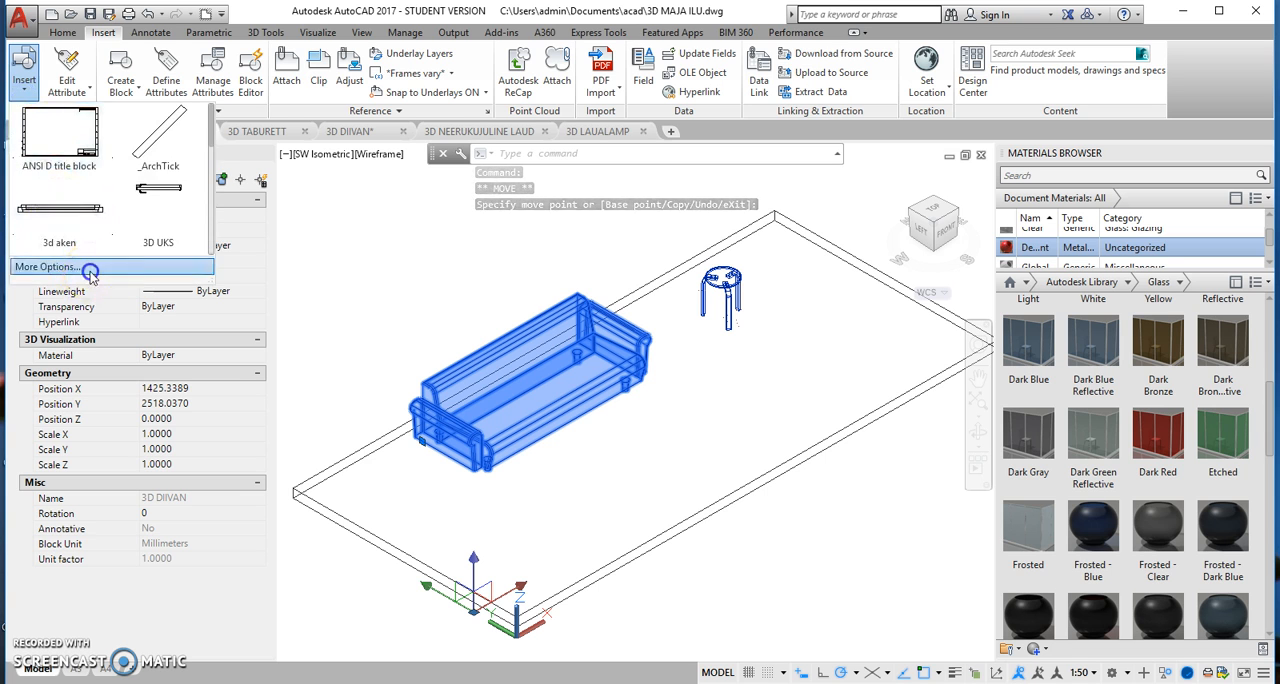
click(90, 270)
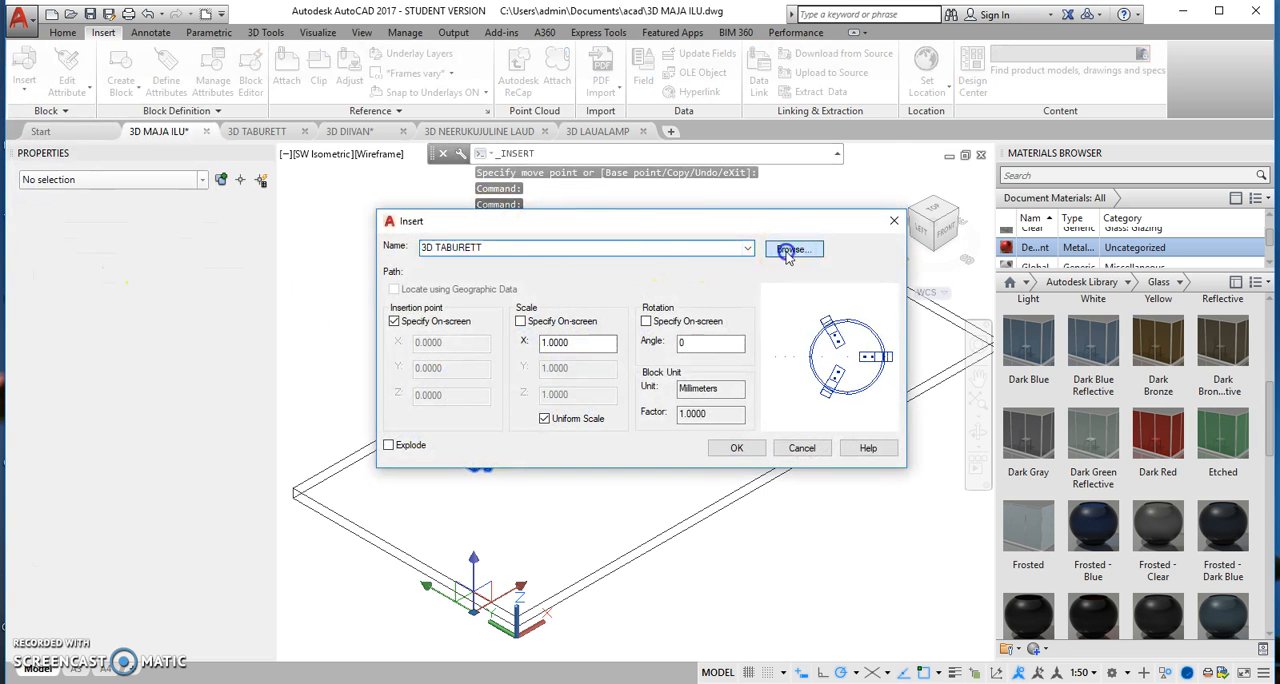
click(790, 250)
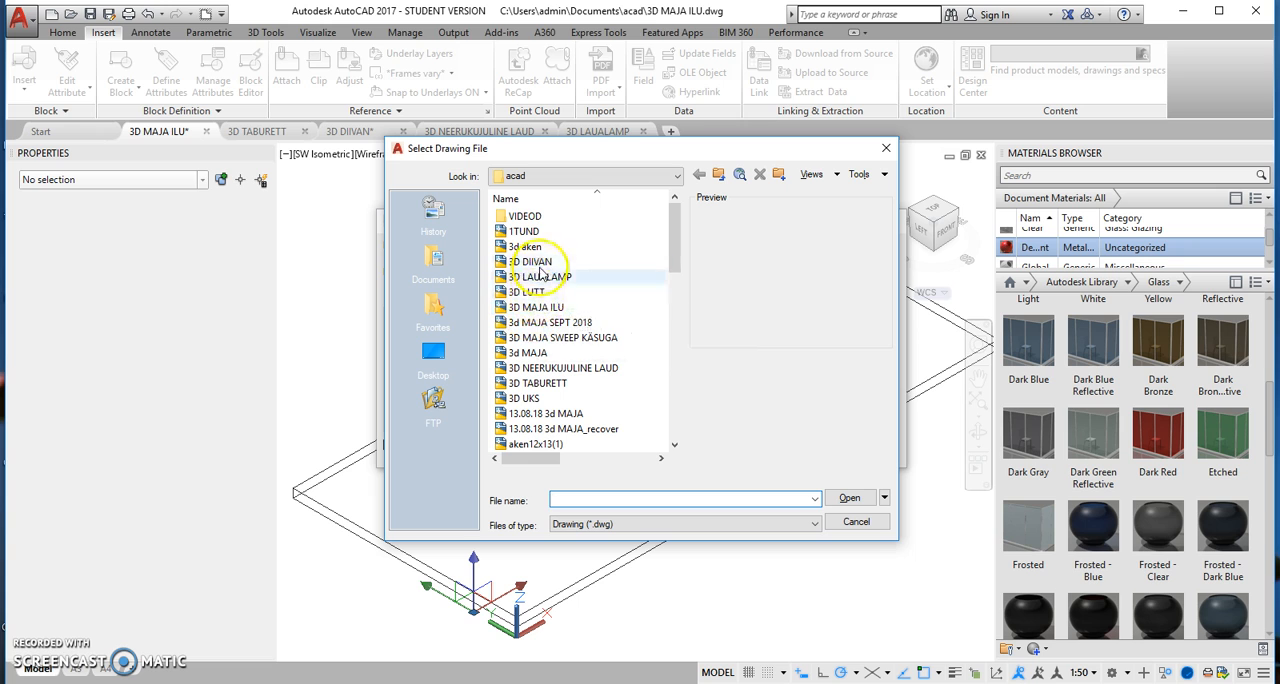
click(541, 262)
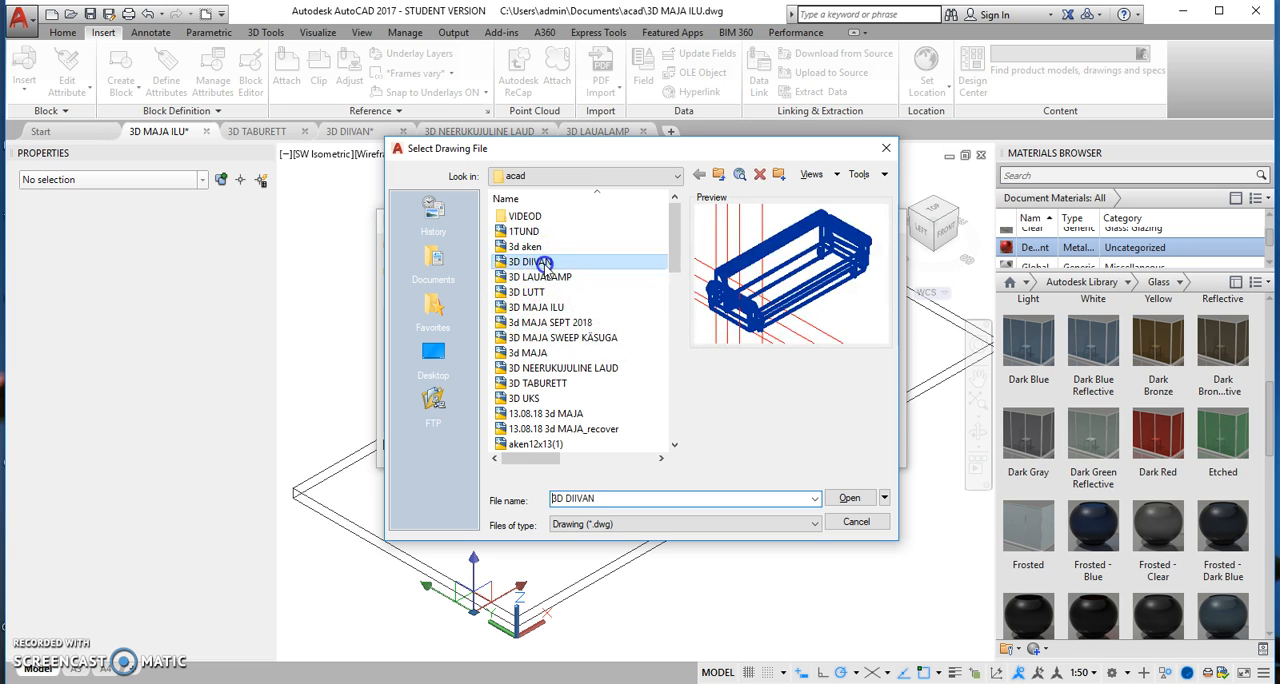
drag(545, 265, 572, 282)
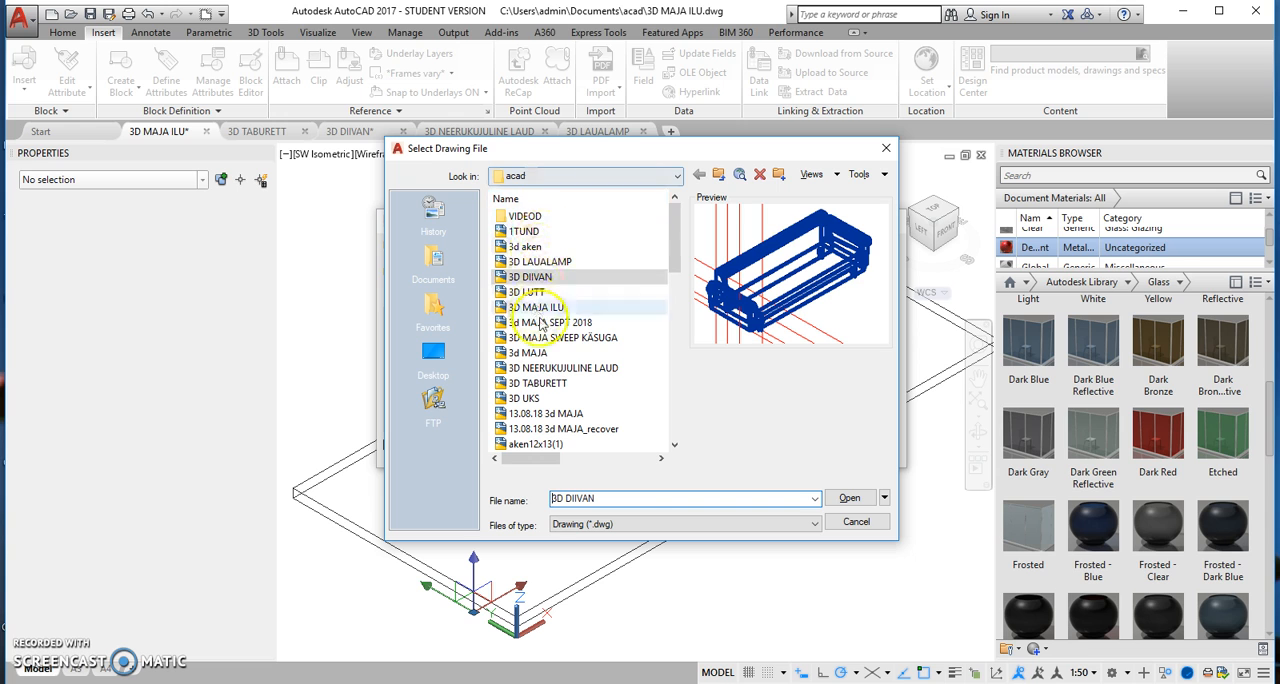
click(546, 368)
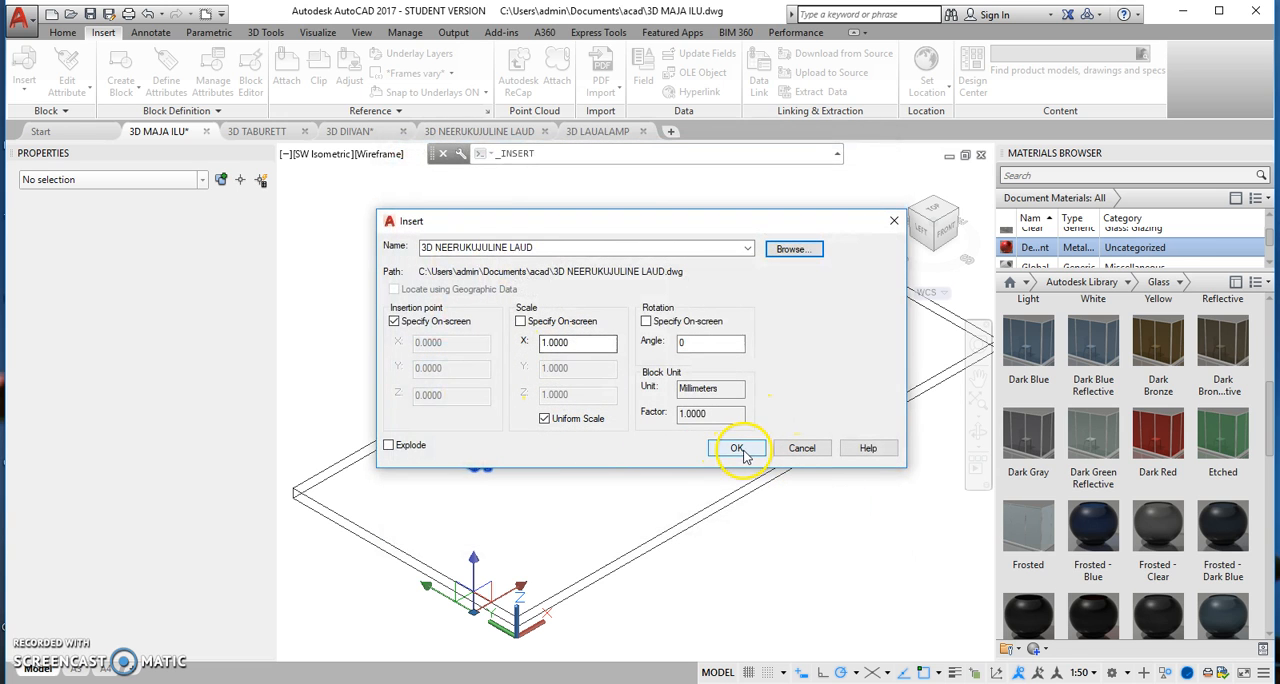
click(739, 448)
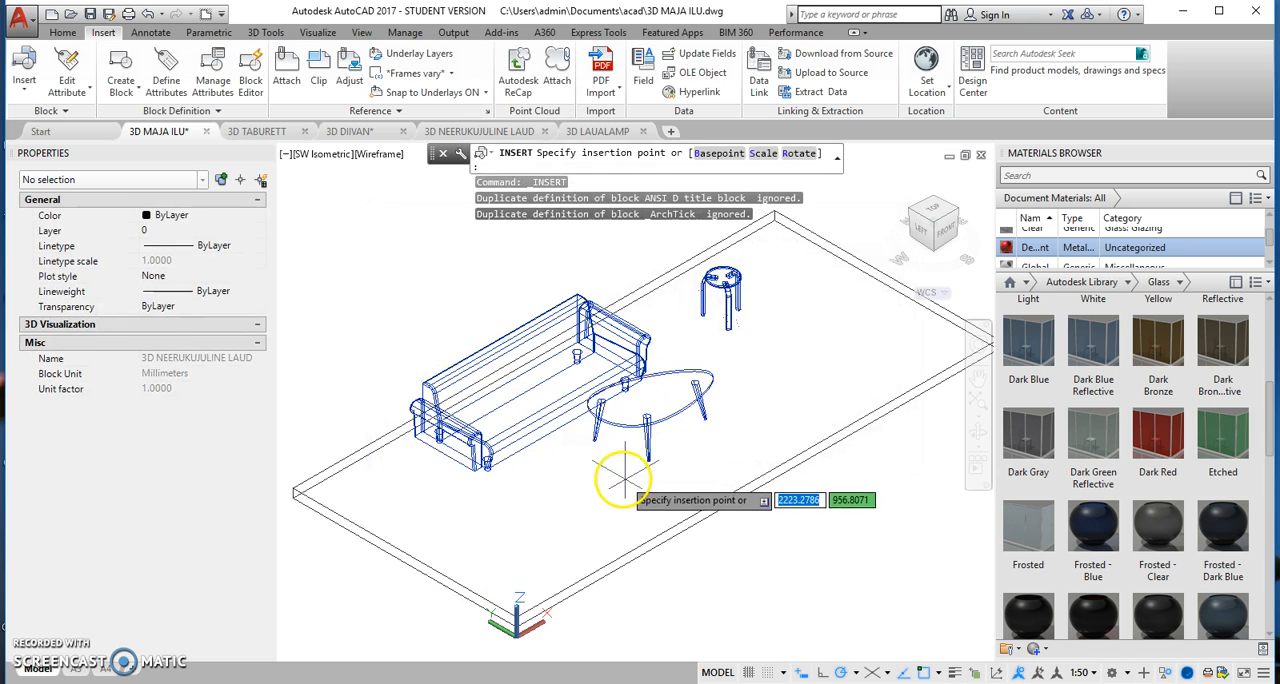
click(588, 518)
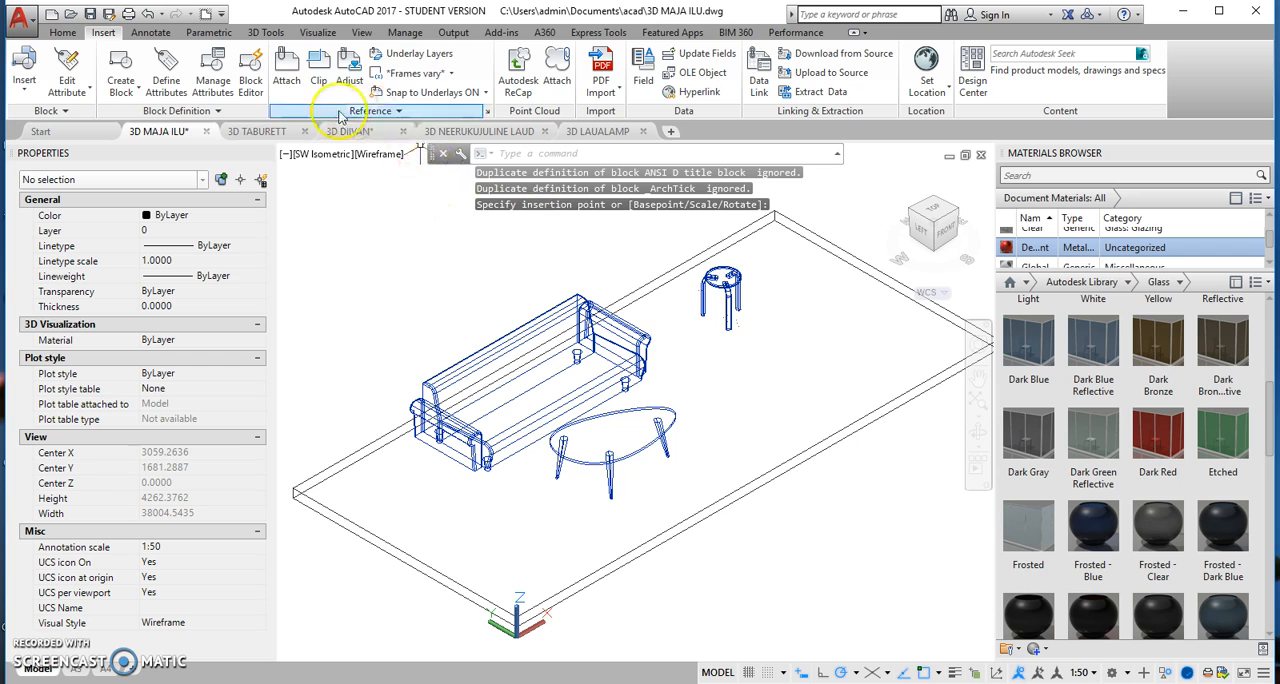
Step: Insert the 3D LAUALAMP drawing from the acad folder as a block at scale 1, placing the lamp on the table's surface
click(24, 80)
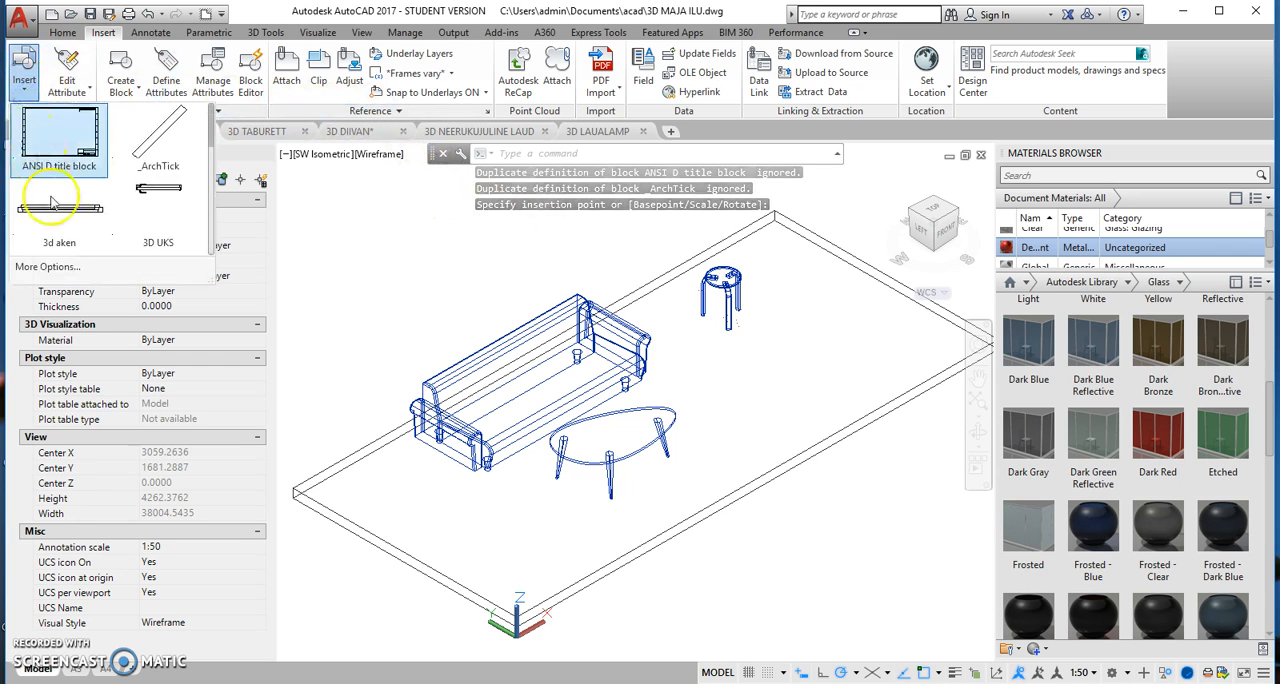
click(59, 273)
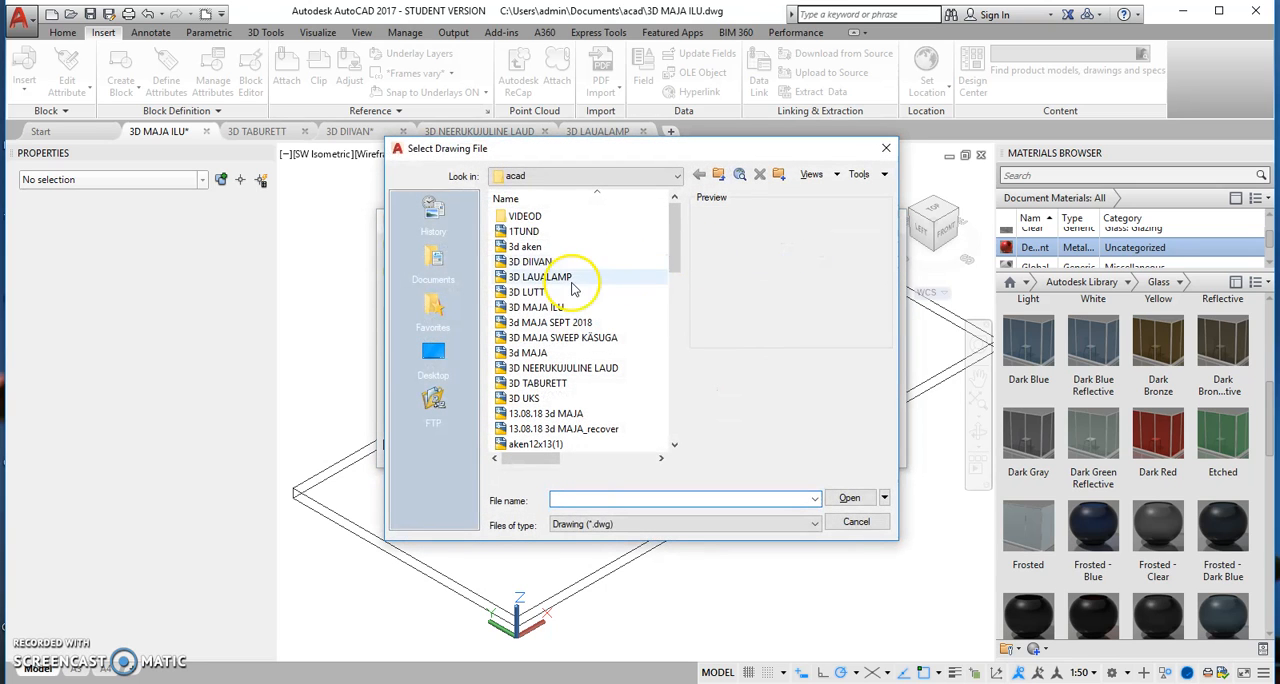
click(571, 281)
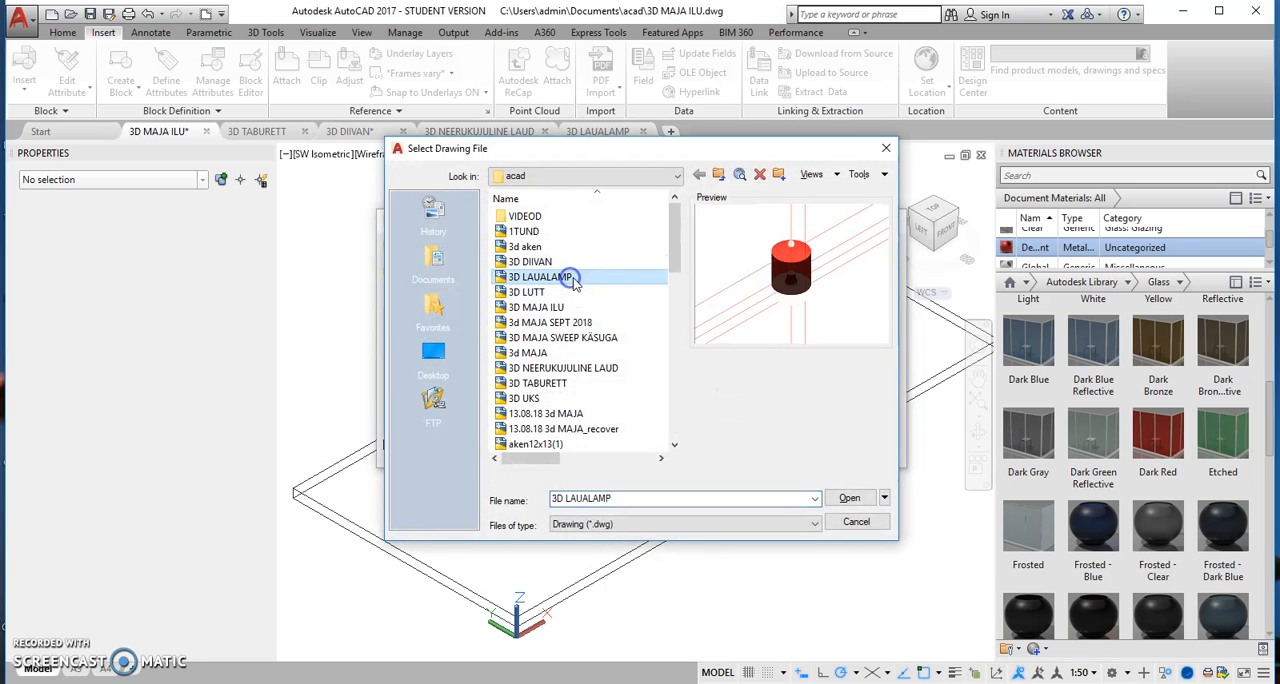
click(849, 498)
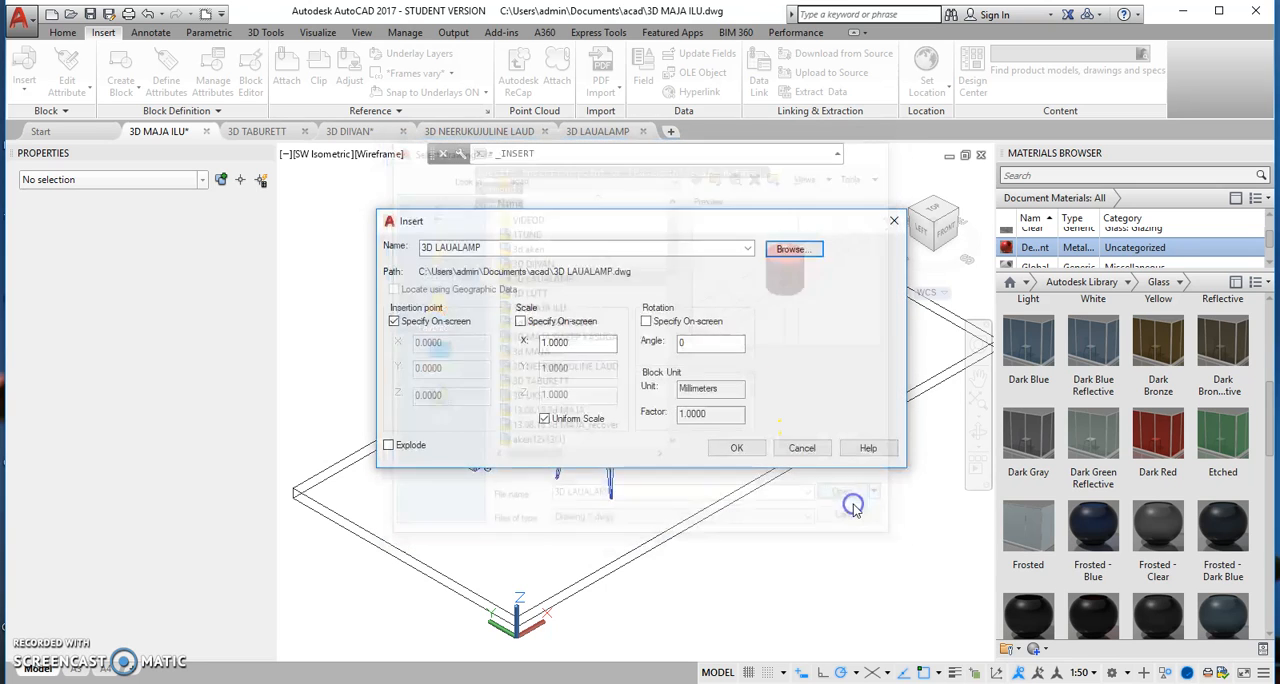
click(741, 448)
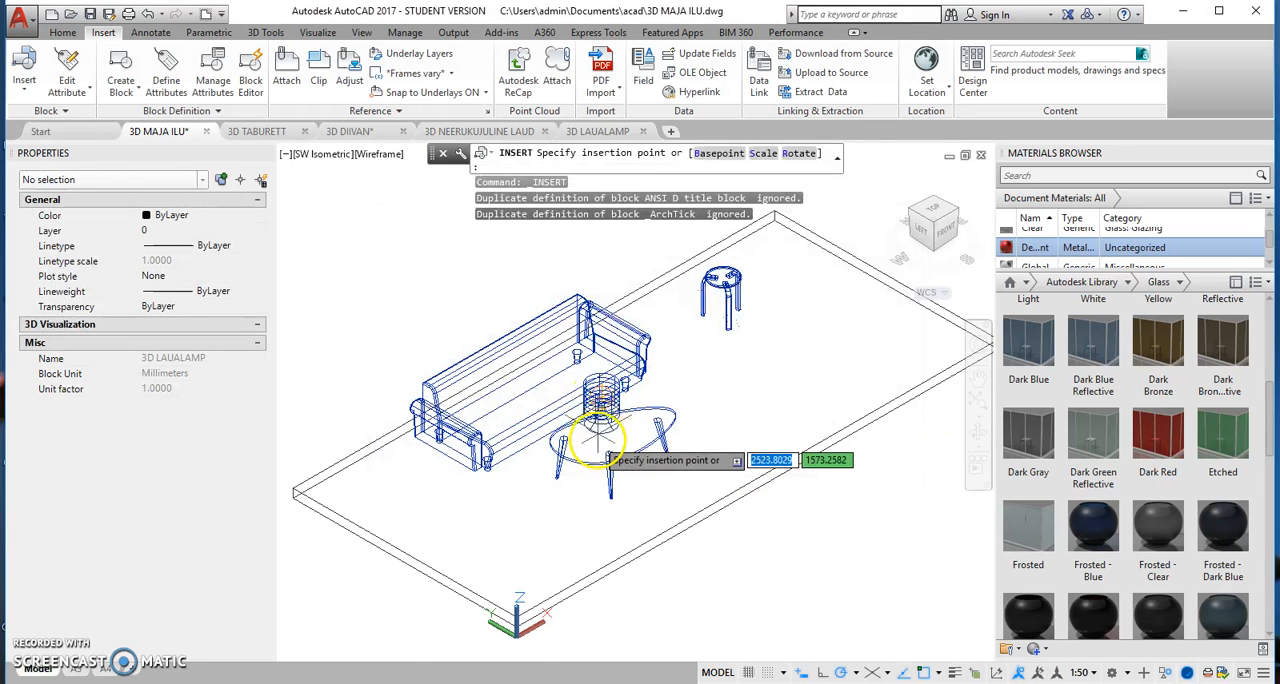
scroll(590, 445, up, 2)
scroll(592, 438, up, 2)
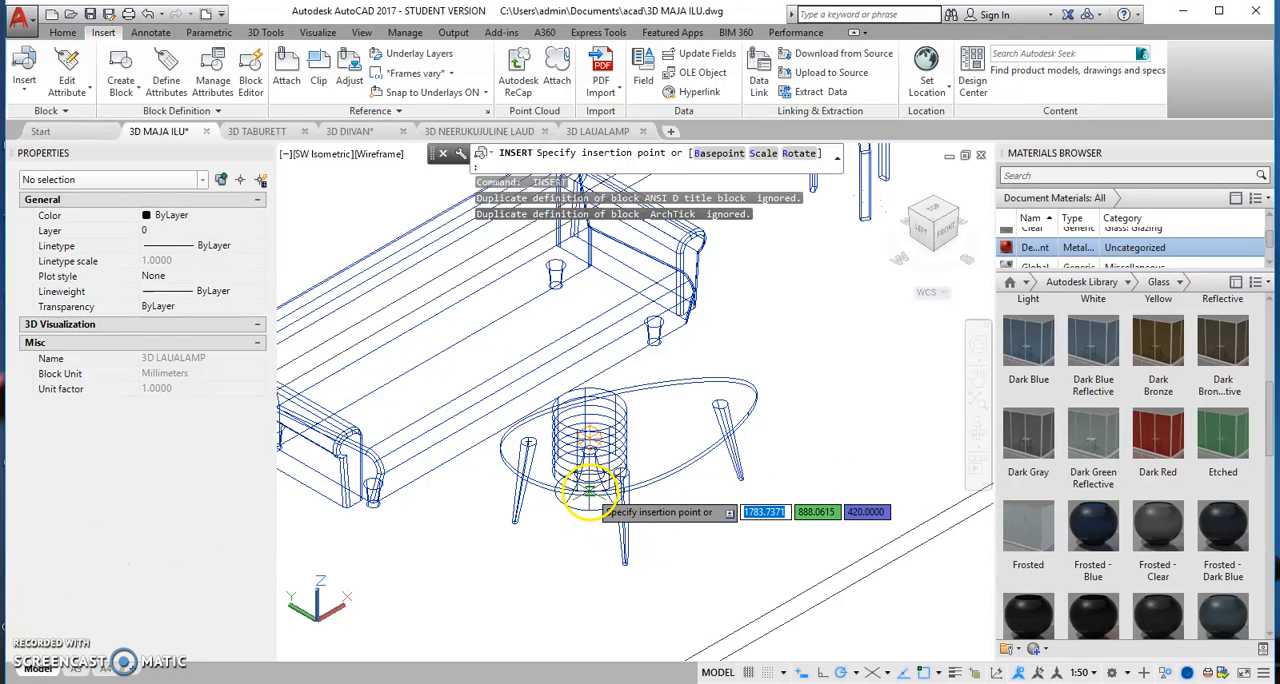
click(590, 490)
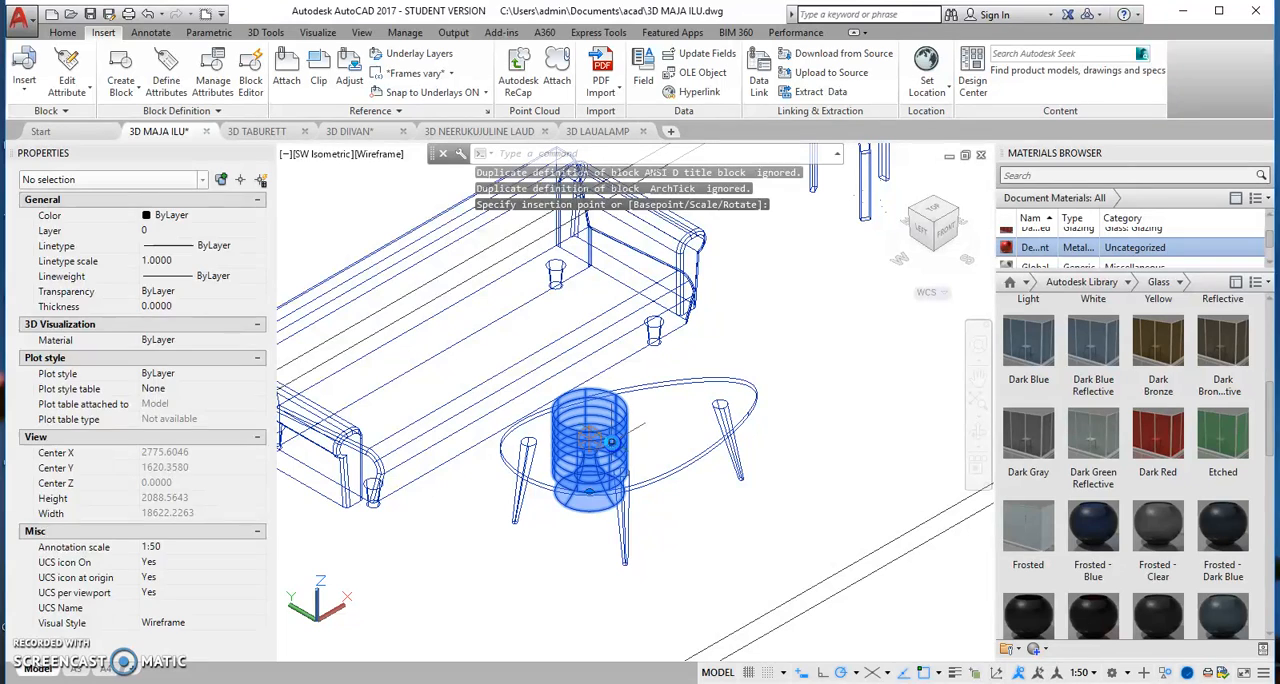
Step: Move the table lamp about 423 mm along X and 200 mm along Y, keeping it on the tabletop
click(611, 441)
scroll(497, 512, down, 4)
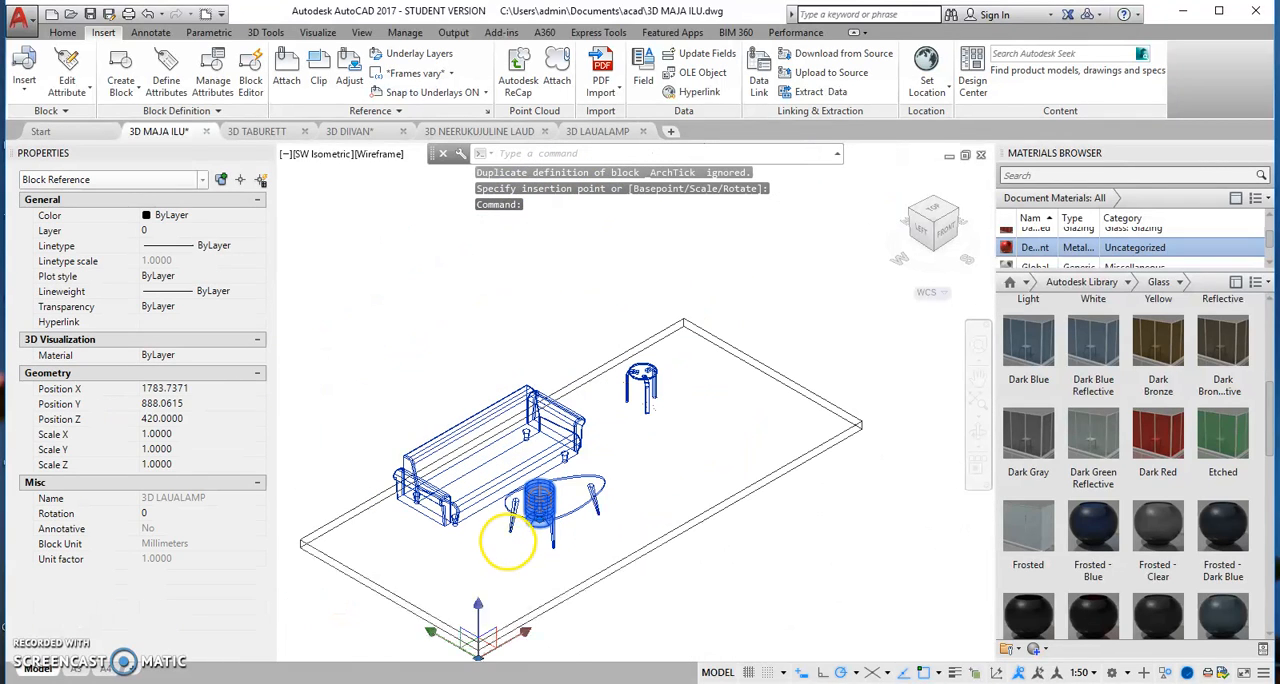
middle_drag(518, 560, 514, 489)
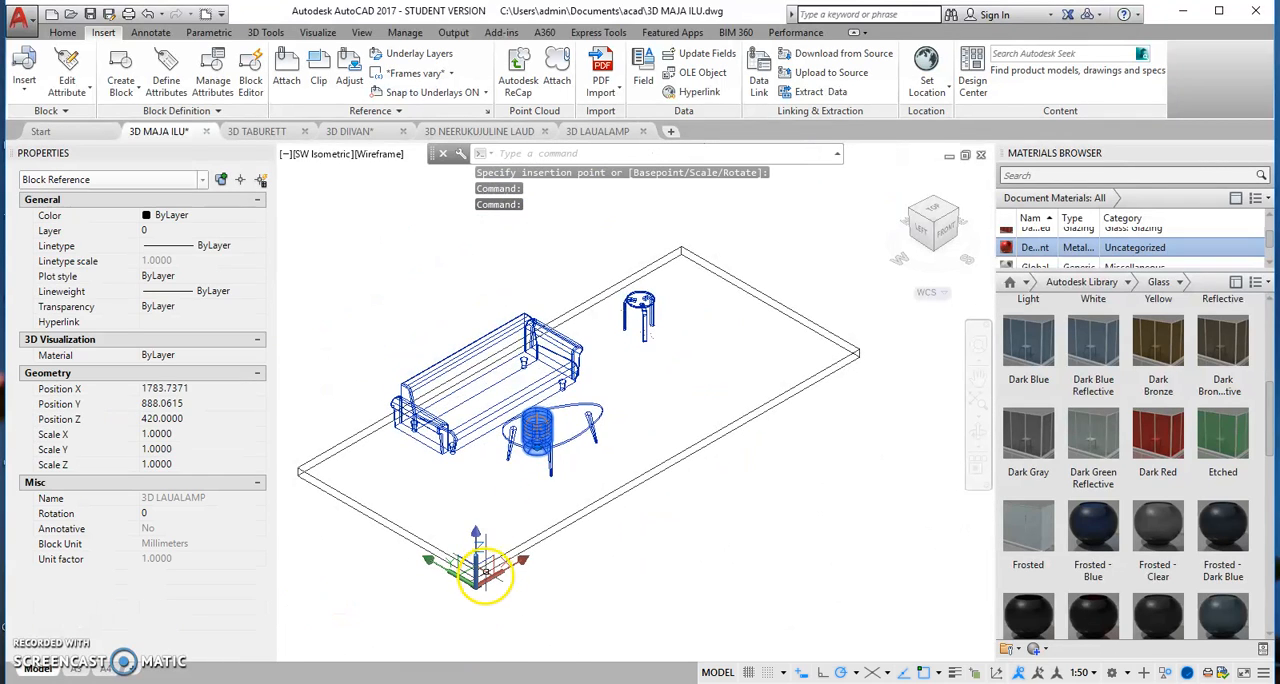
scroll(489, 571, up, 4)
click(472, 590)
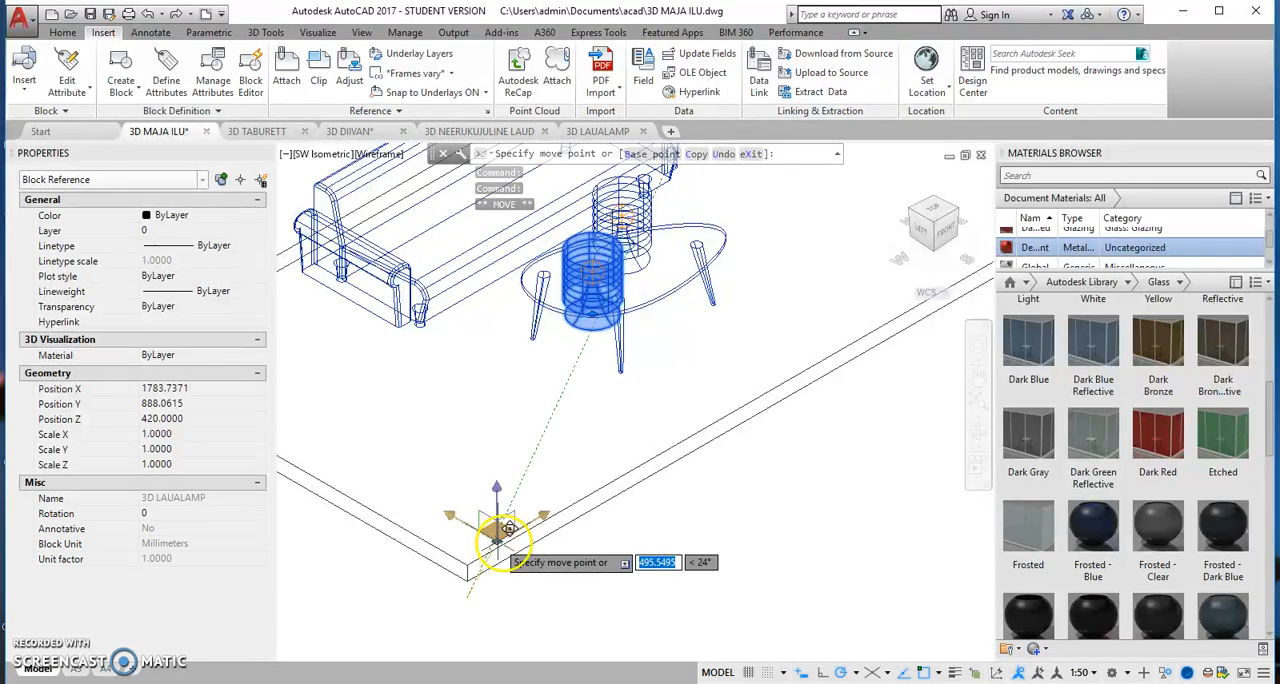
click(500, 540)
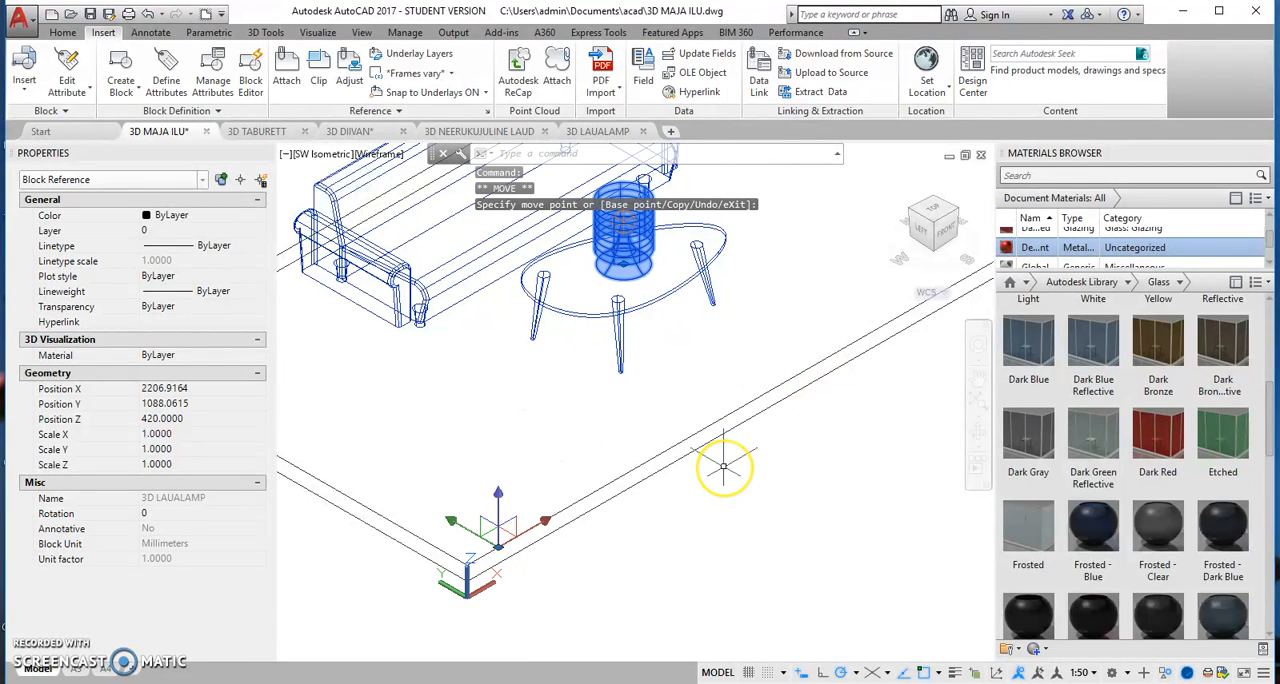
key(Escape)
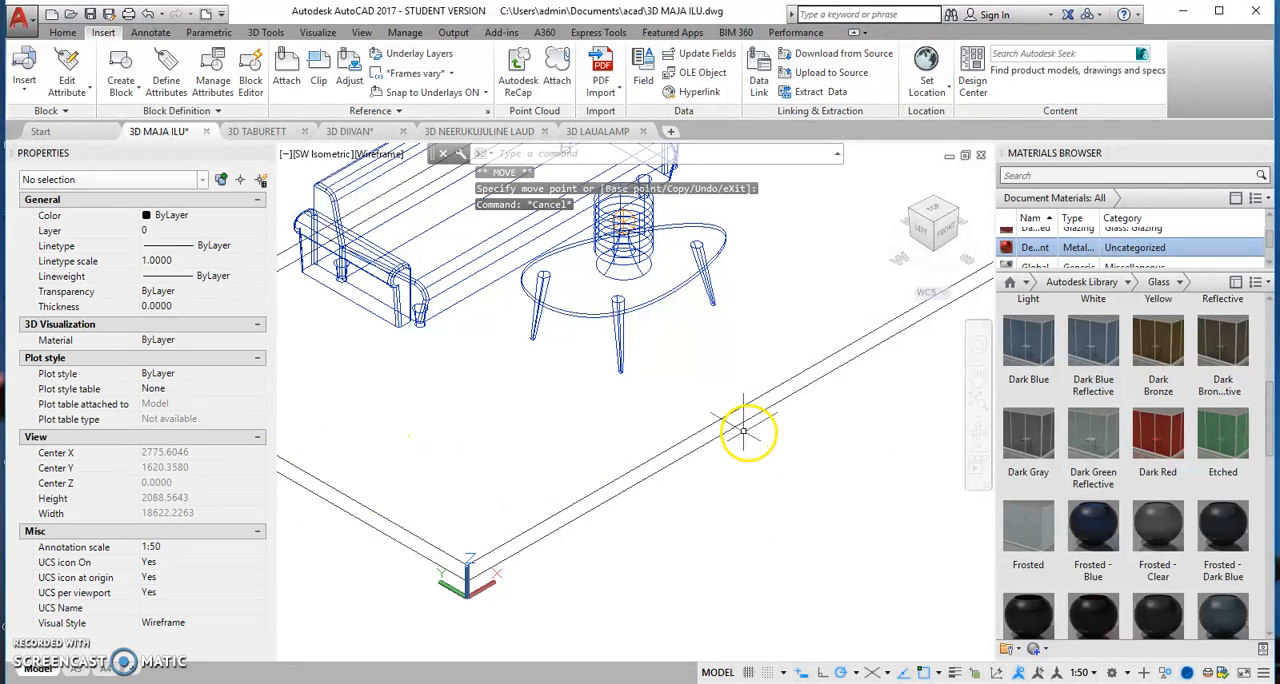
Step: Inspect how the furniture stands on the floor in the Front view, and return to the SW Isometric view
scroll(422, 508, down, 5)
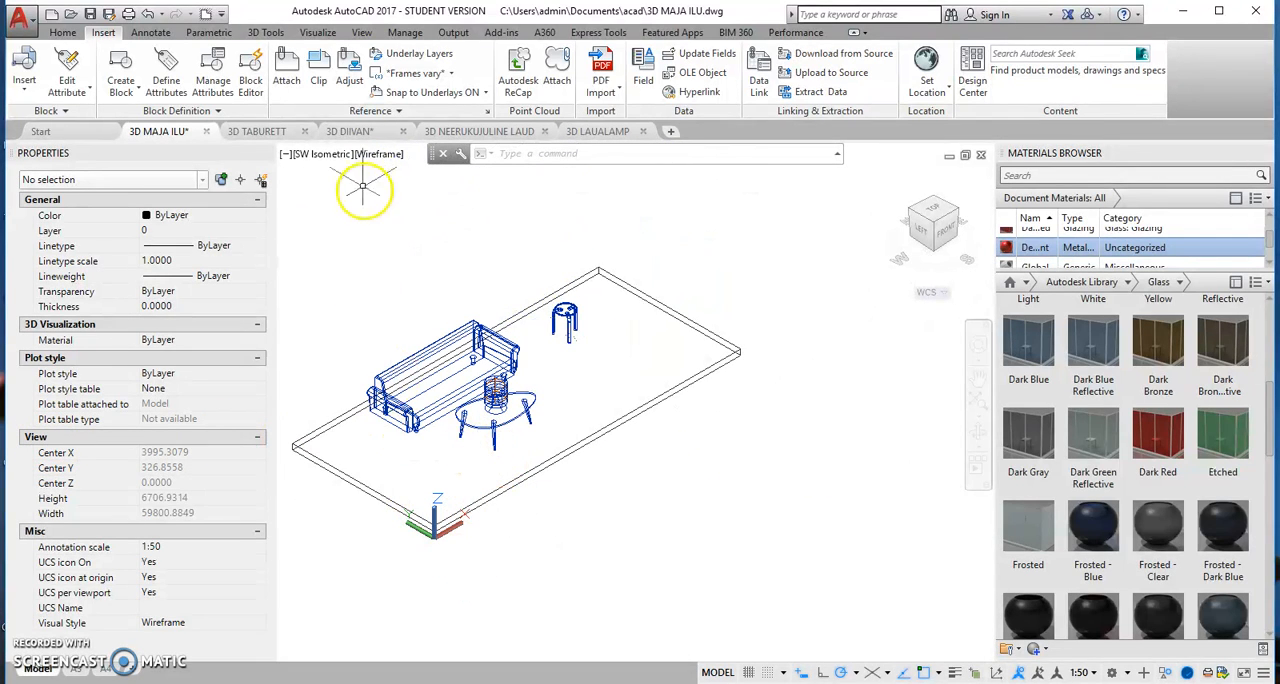
click(330, 158)
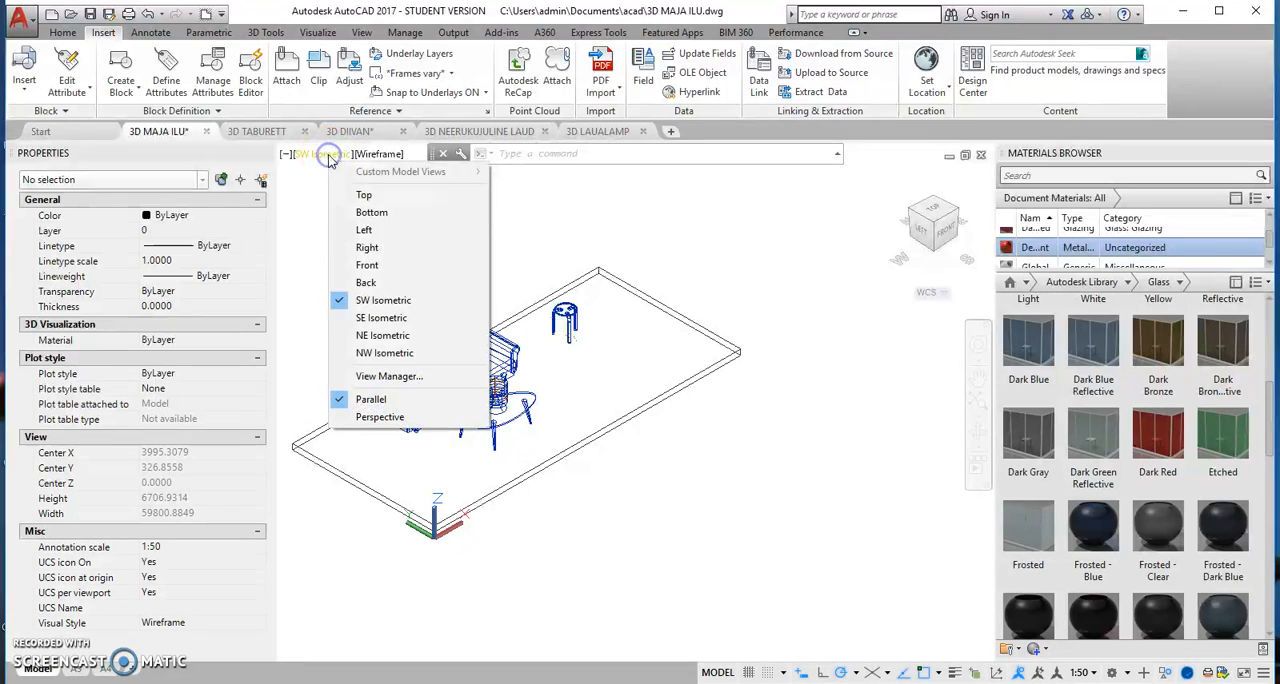
click(372, 270)
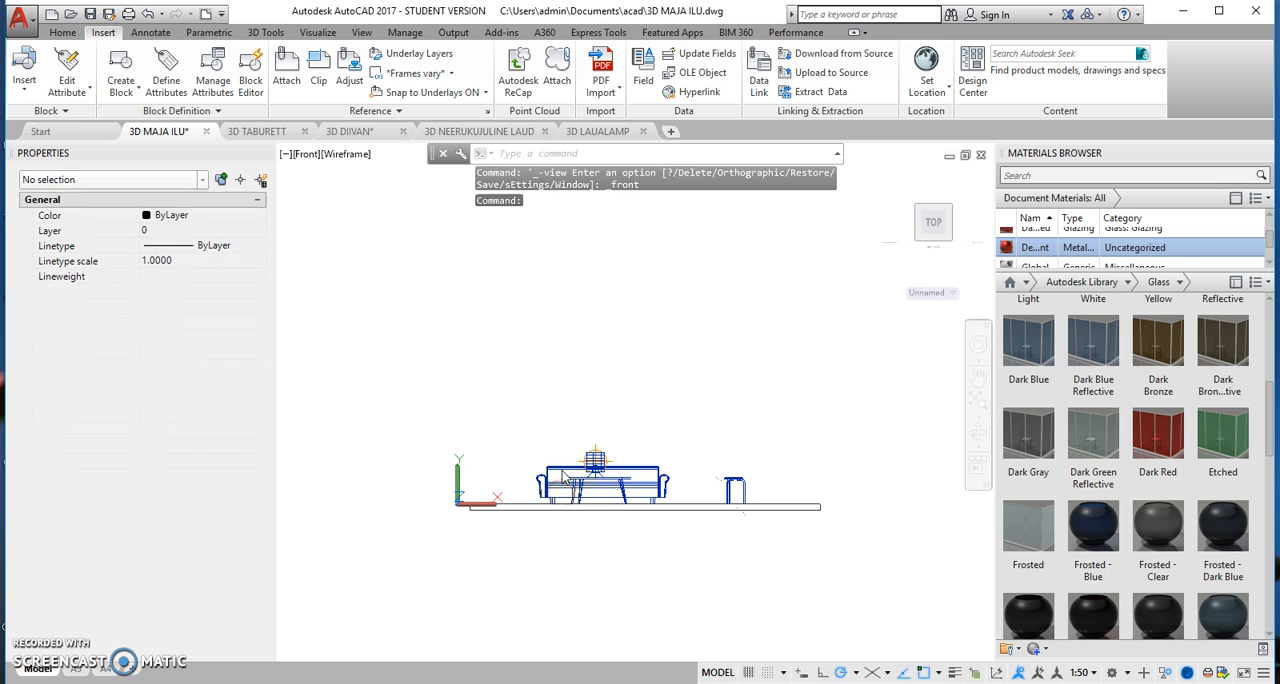
click(313, 160)
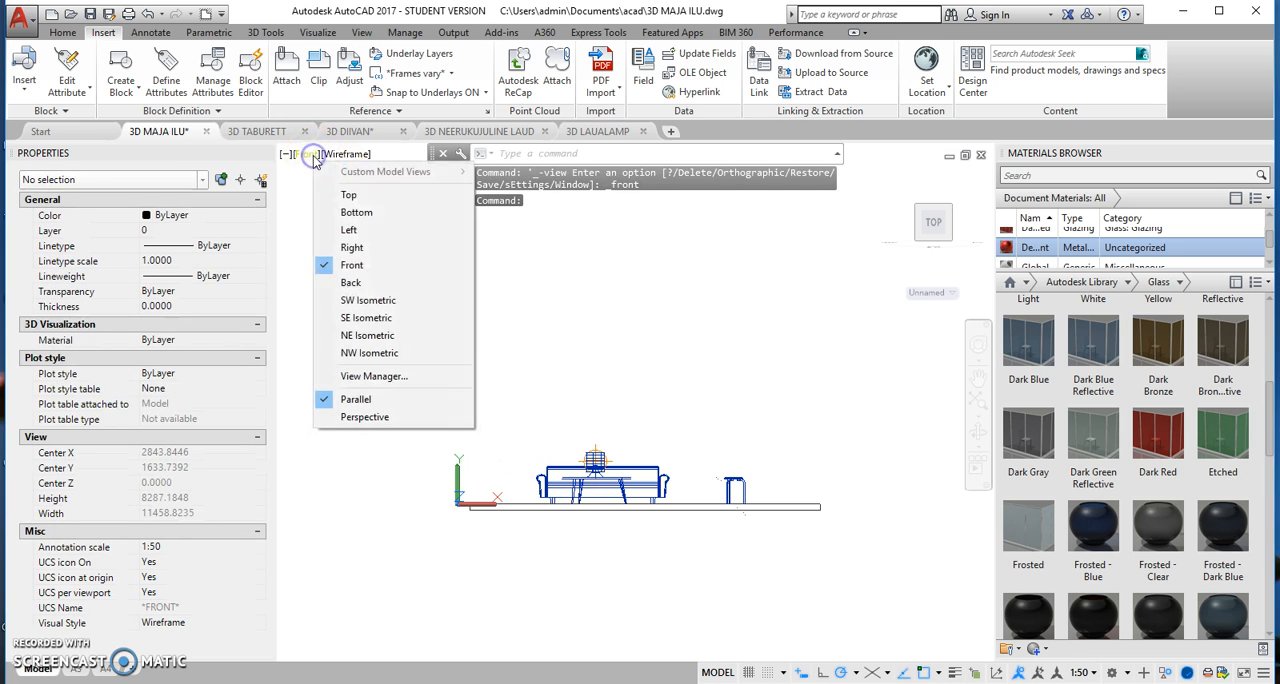
click(385, 305)
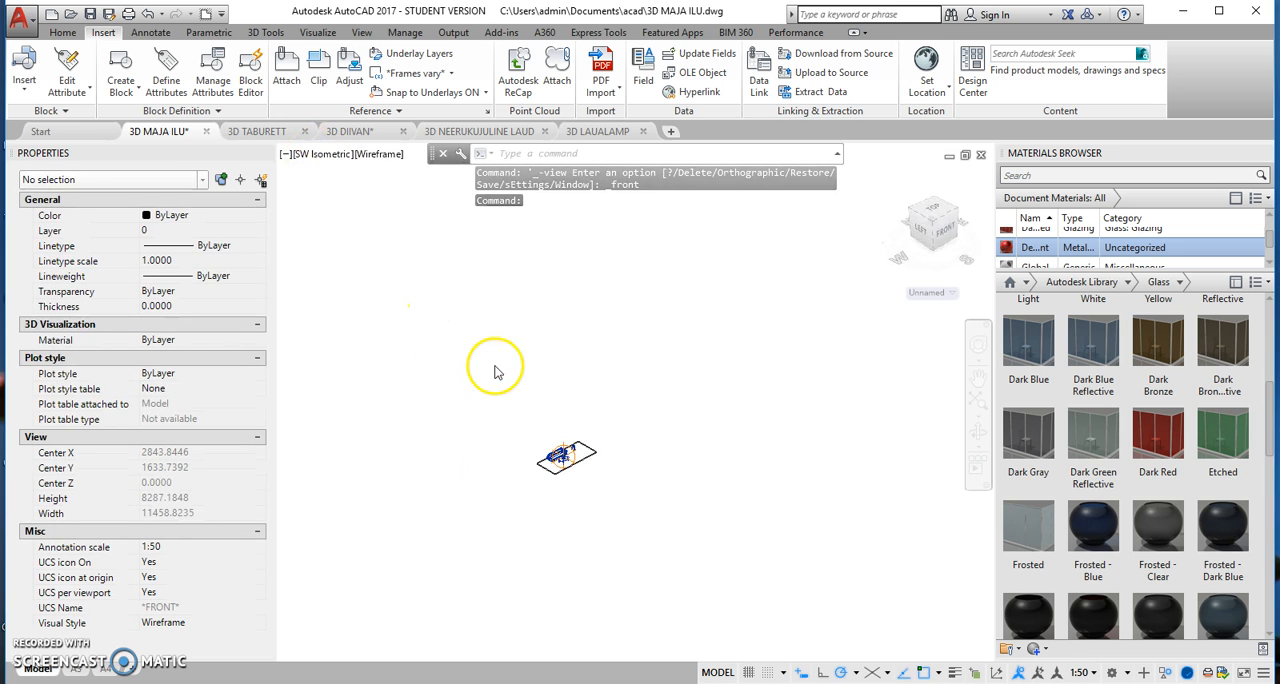
Step: In the Top view, place a camera in the floor corner nearest the stool on the table side, aimed past the sofa's far end
click(319, 158)
click(362, 193)
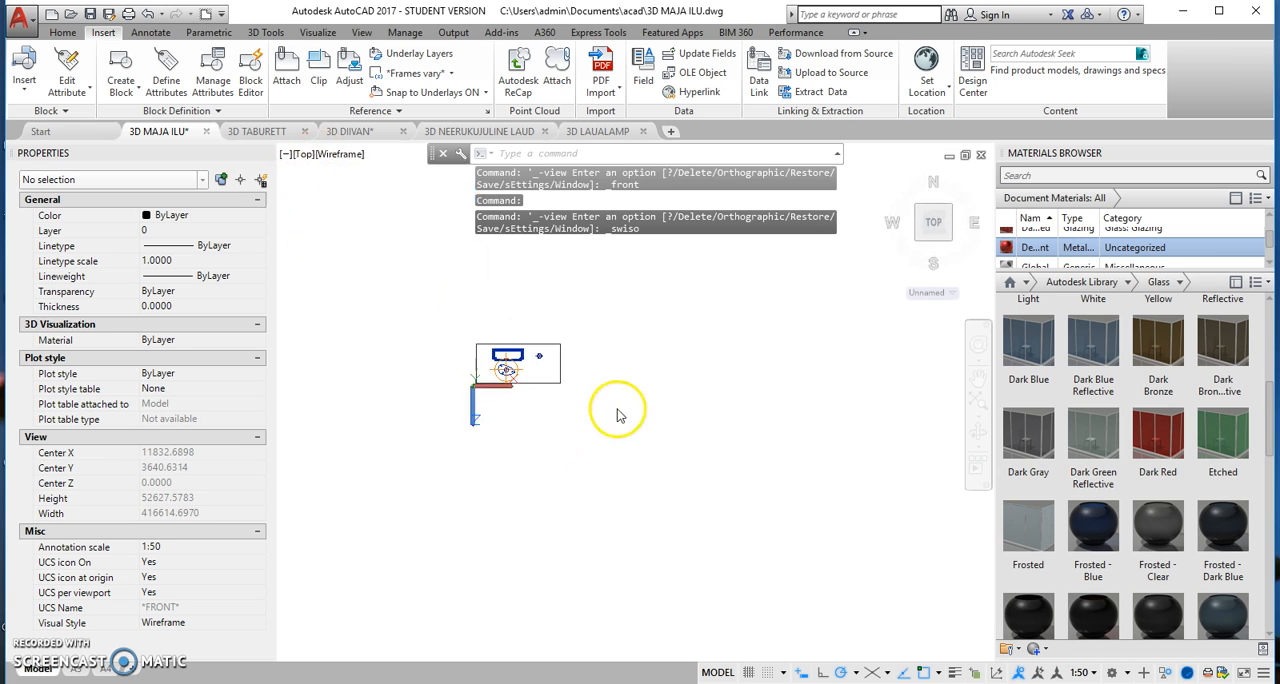
scroll(499, 341, up, 4)
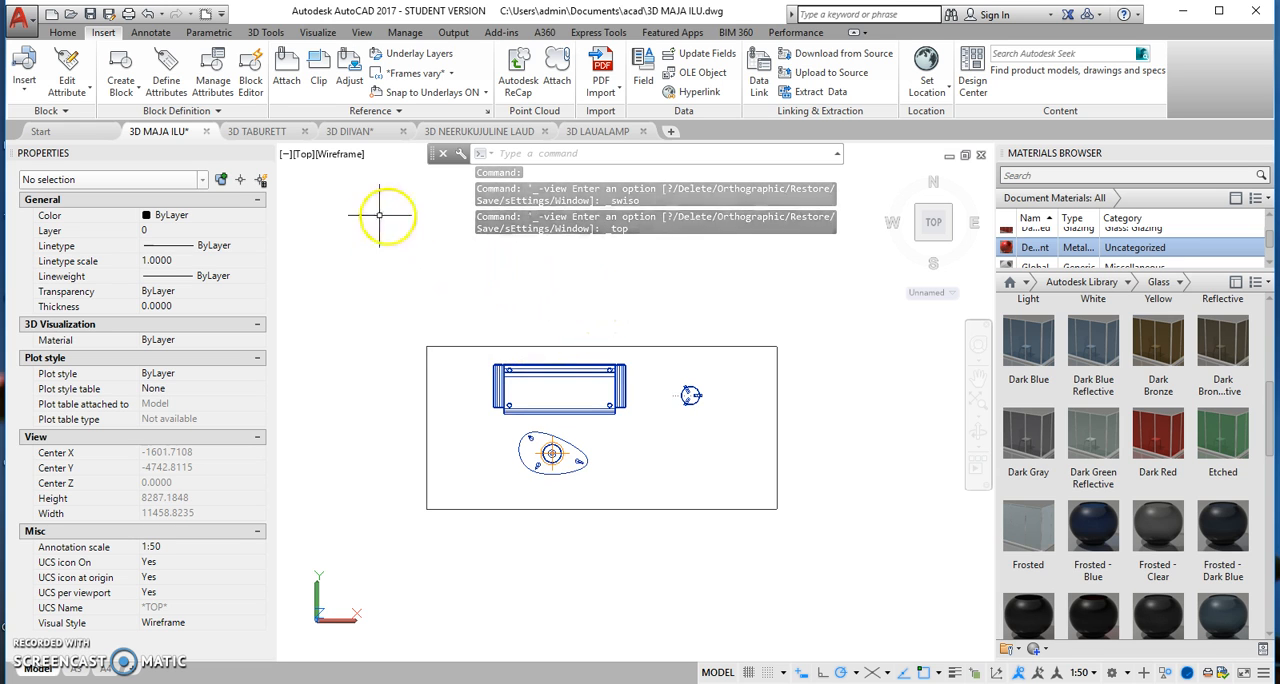
click(330, 34)
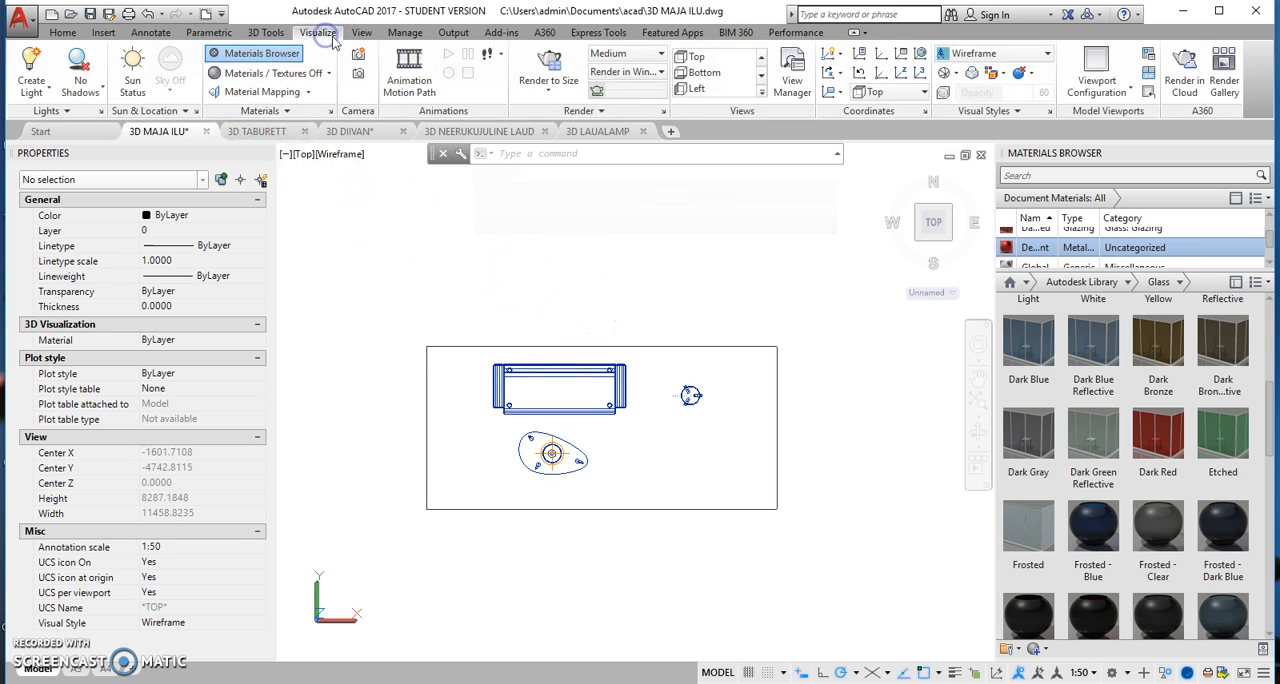
click(358, 55)
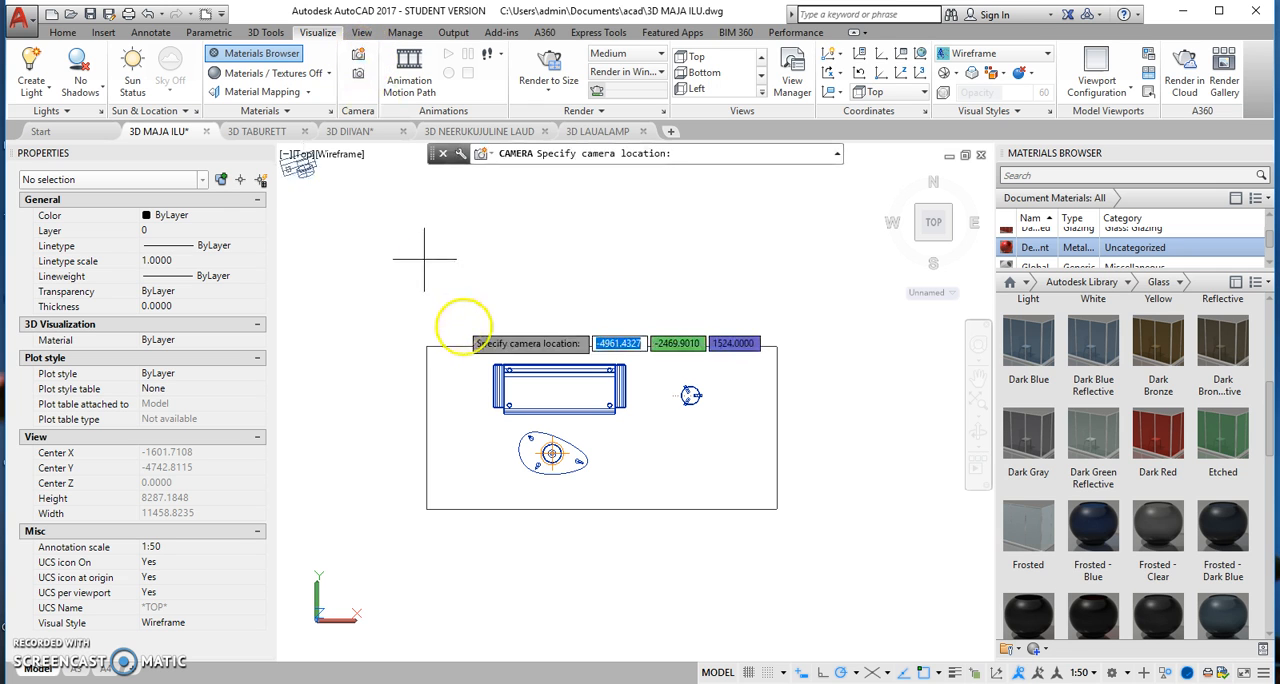
click(741, 480)
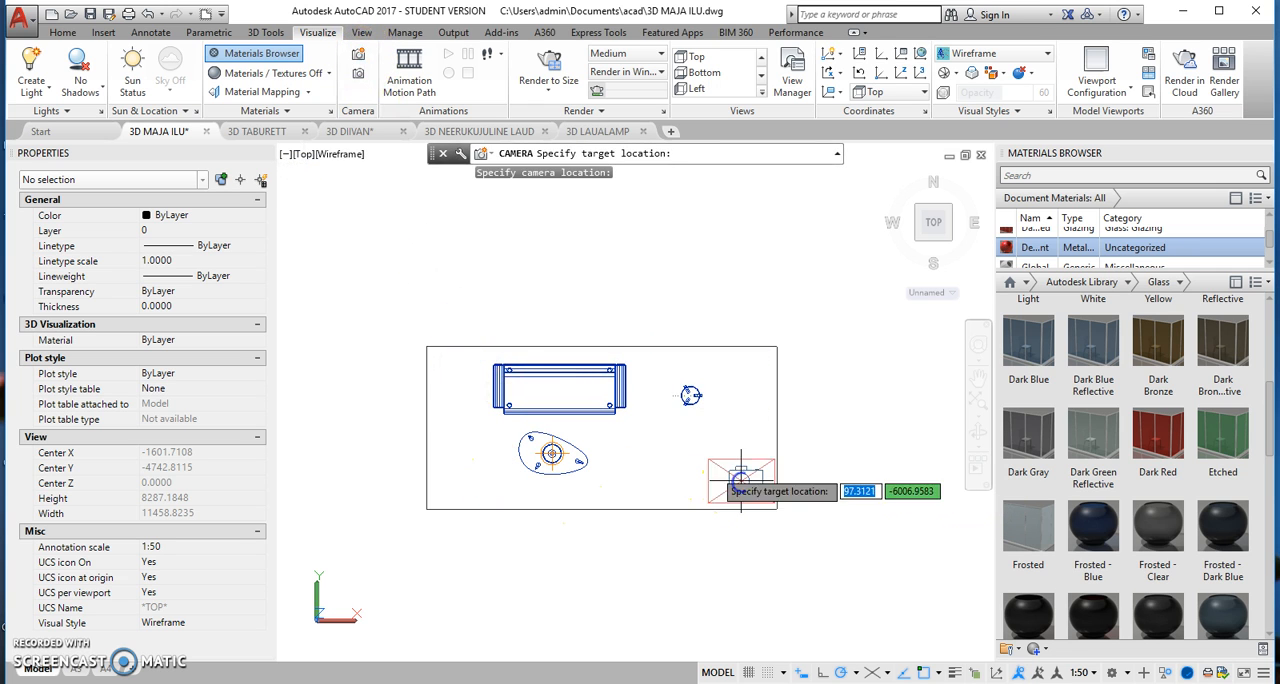
click(466, 383)
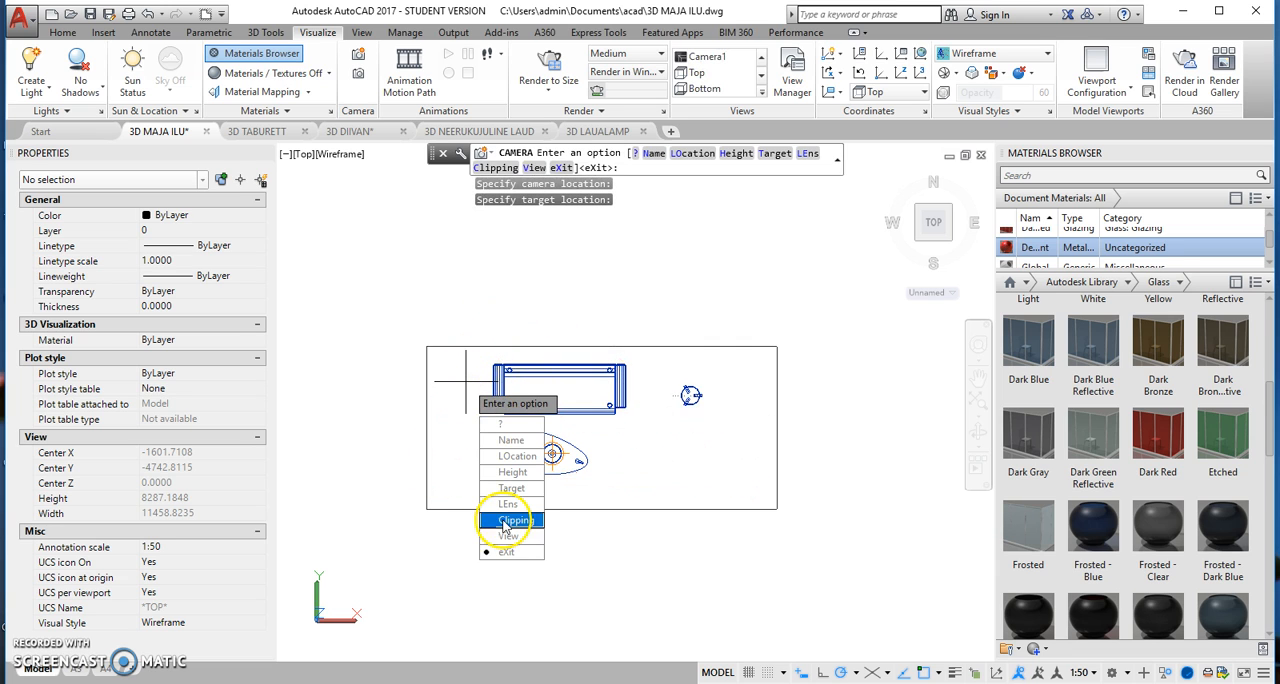
click(505, 552)
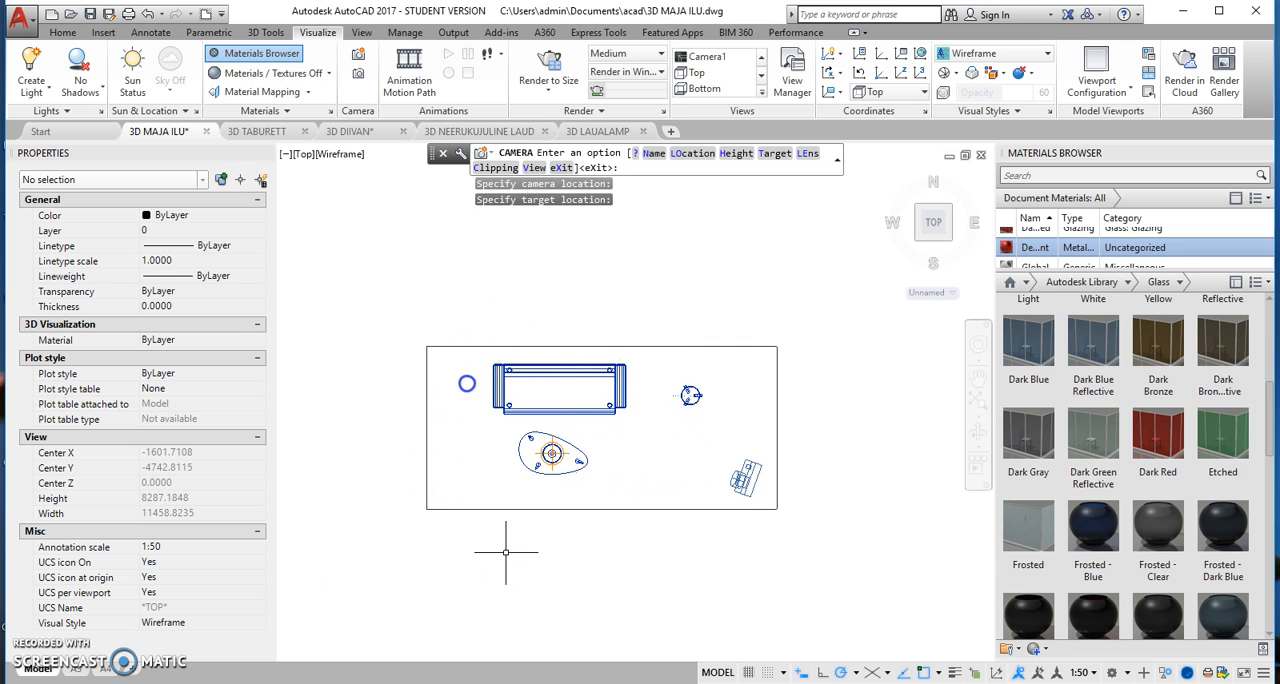
Step: Select the new camera and set its preview to the Realistic visual style
click(745, 478)
drag(140, 12, 923, 80)
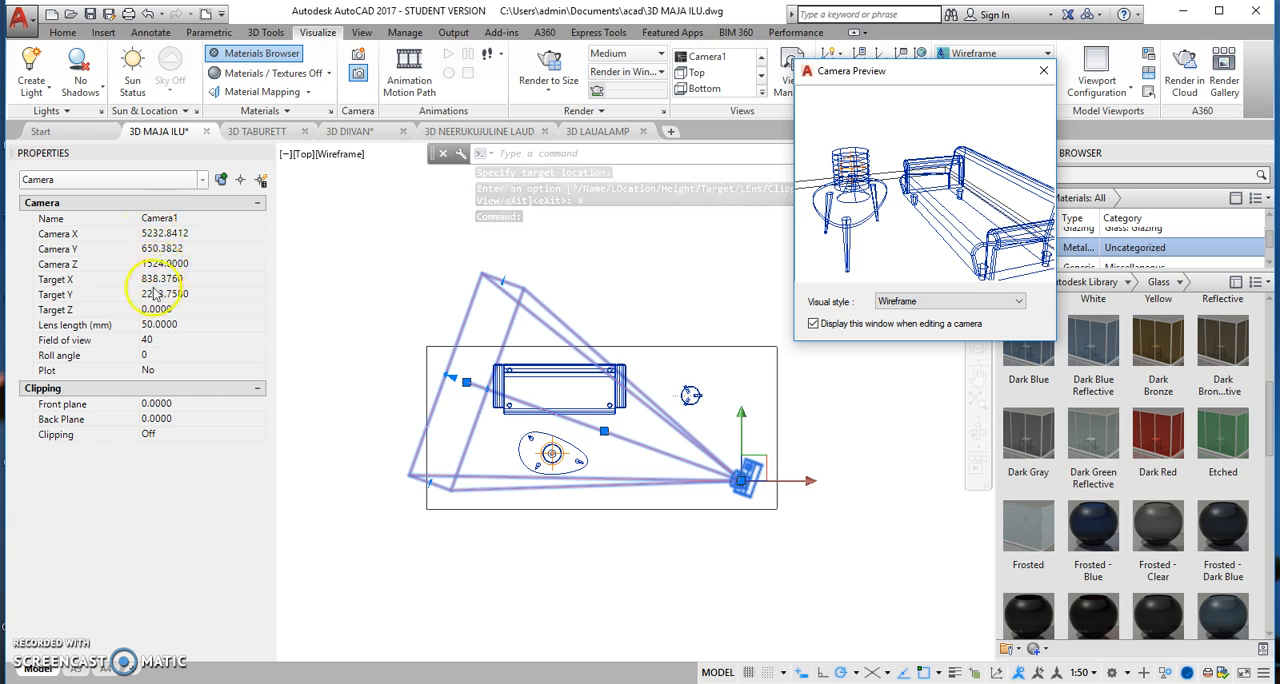
click(1020, 301)
click(976, 338)
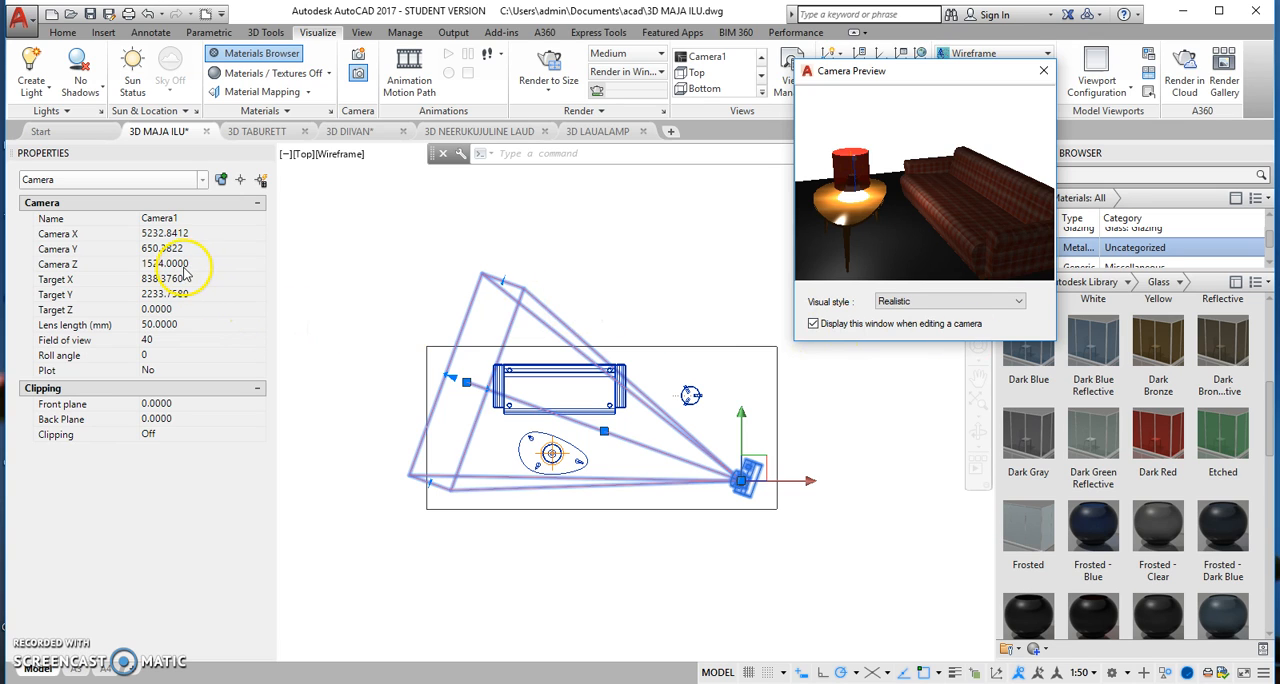
Step: Set the camera's lens length to 25 mm, and close its preview
click(170, 325)
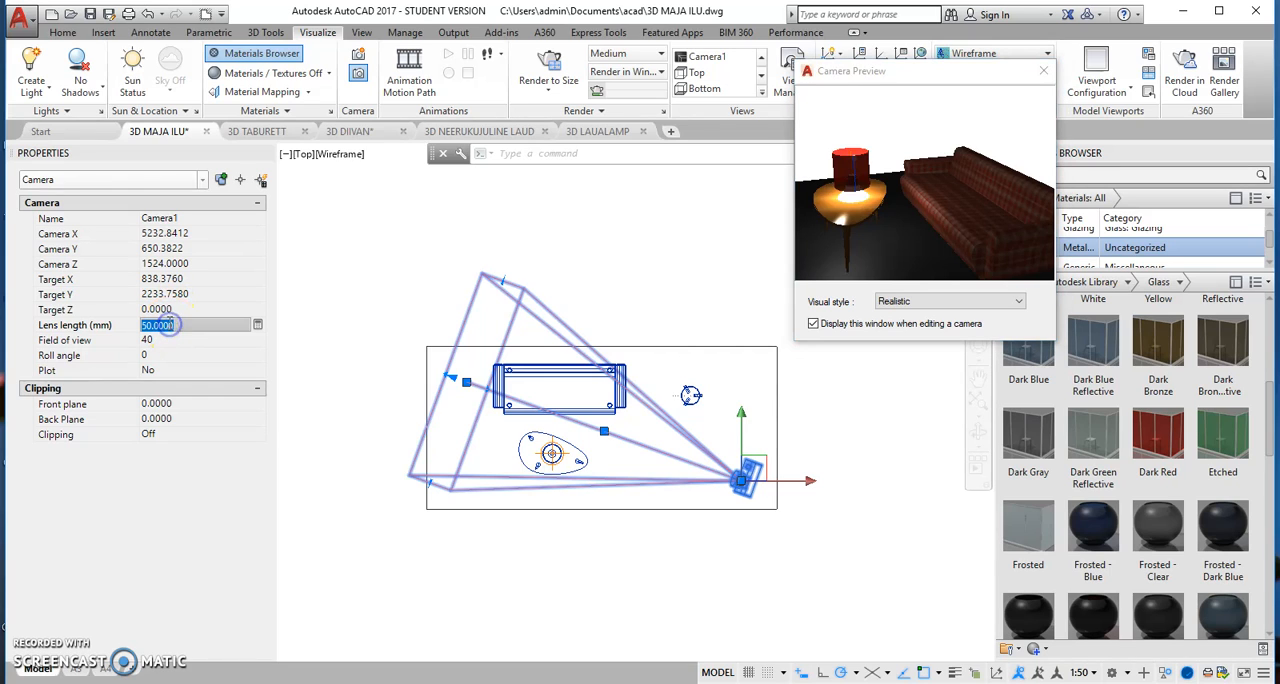
text(25)
key(Tab)
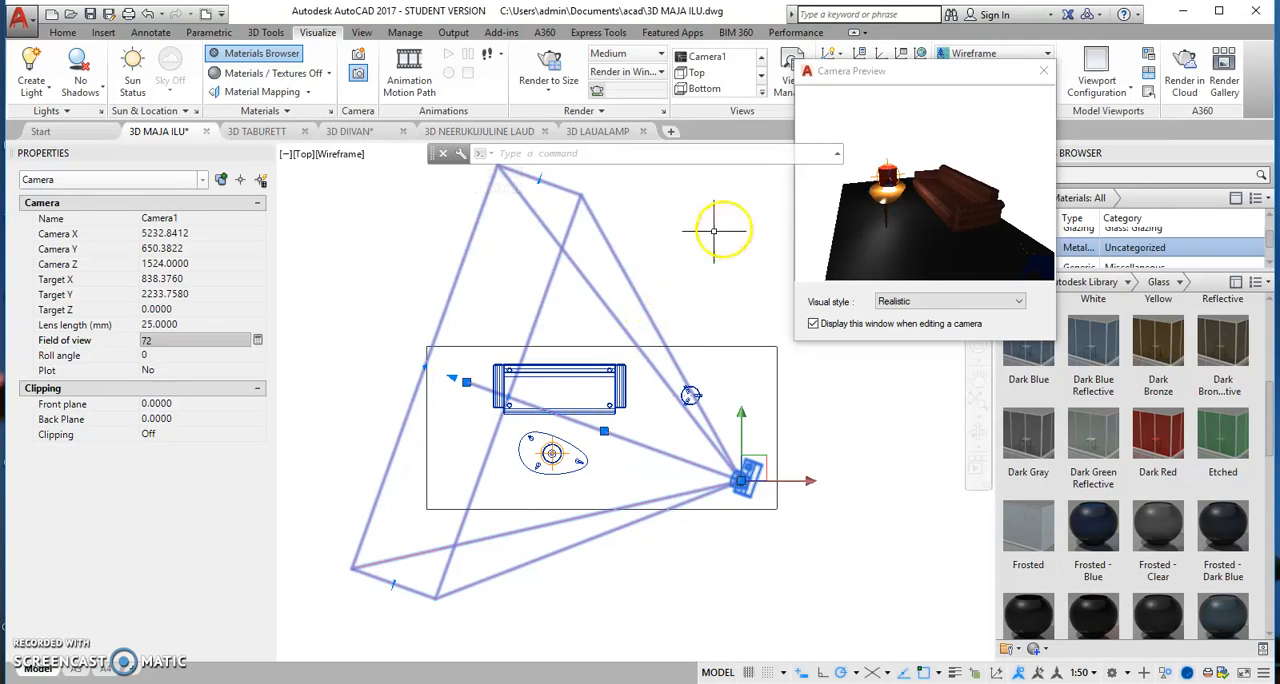
click(1043, 73)
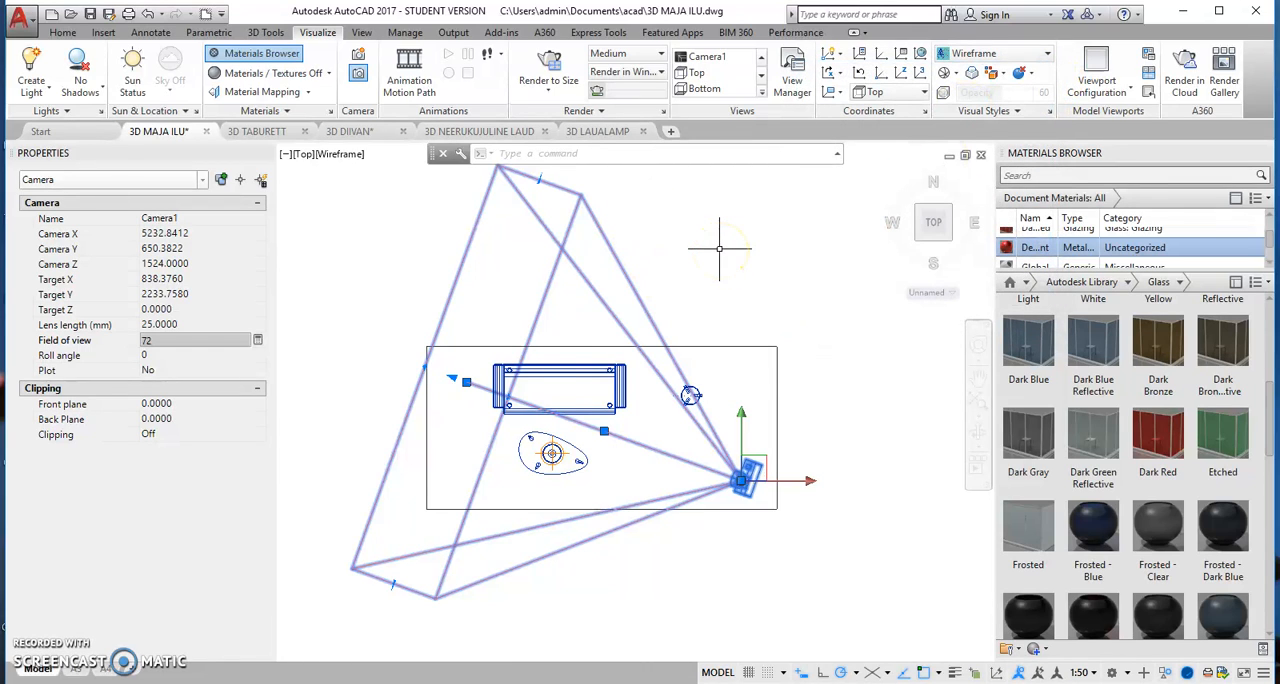
key(Escape)
Step: End the object isolation to bring back the rest of the house
right_click(726, 279)
mouse_move(790, 354)
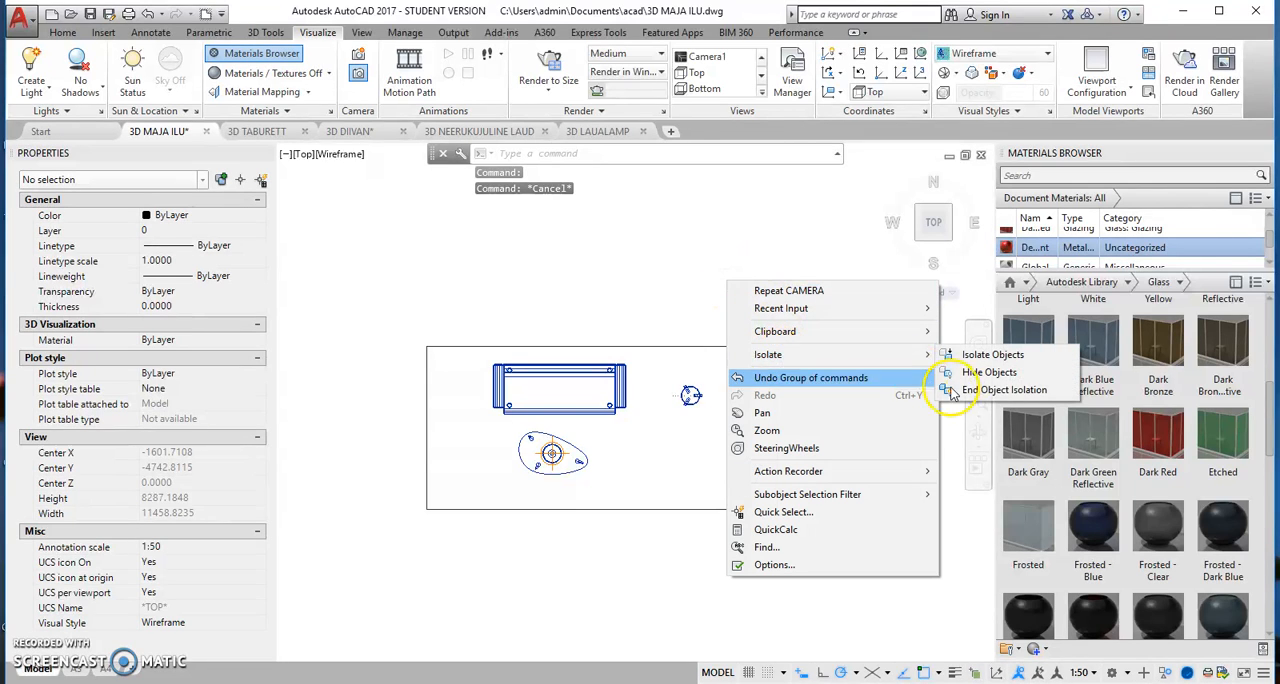
click(997, 390)
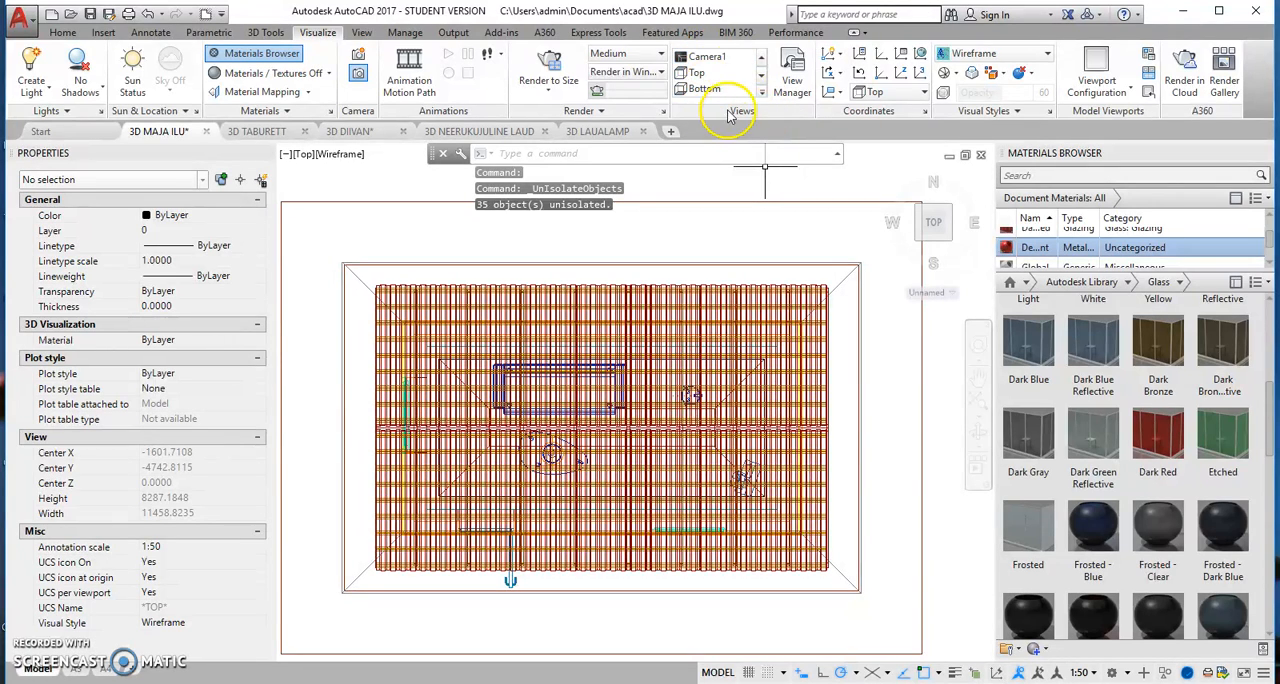
Step: Restore the Camera1 view of the room and apply the Realistic visual style
click(707, 58)
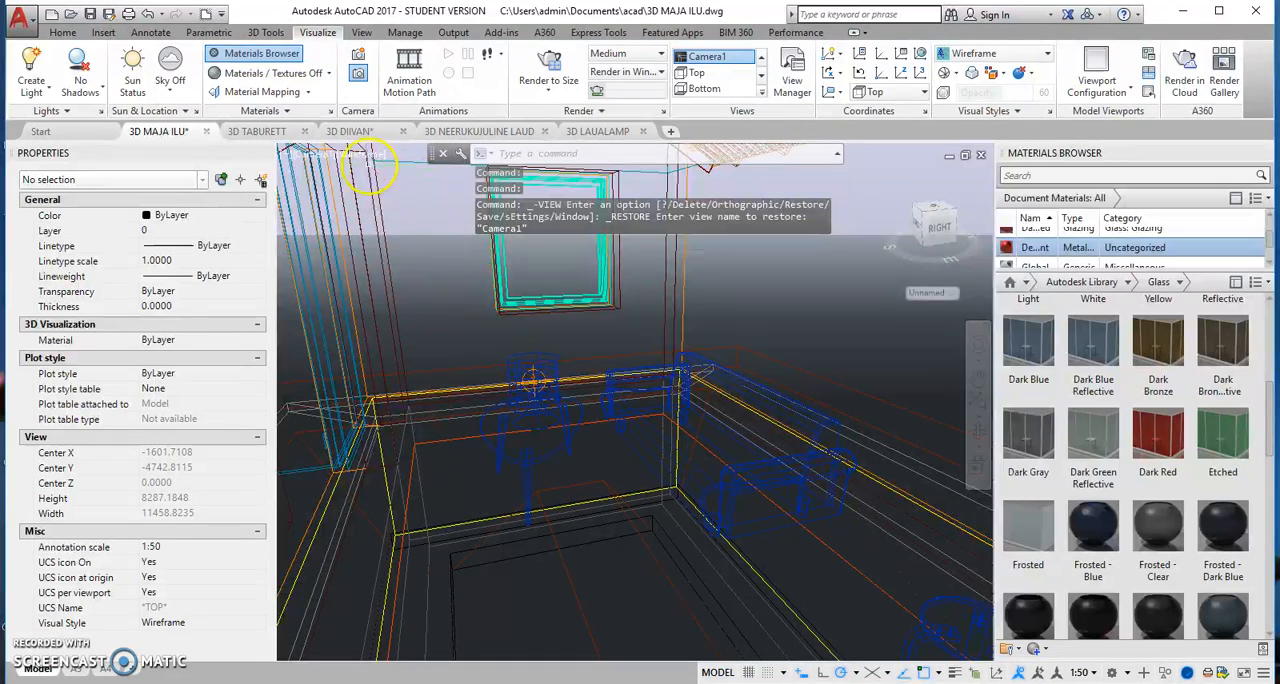
click(358, 155)
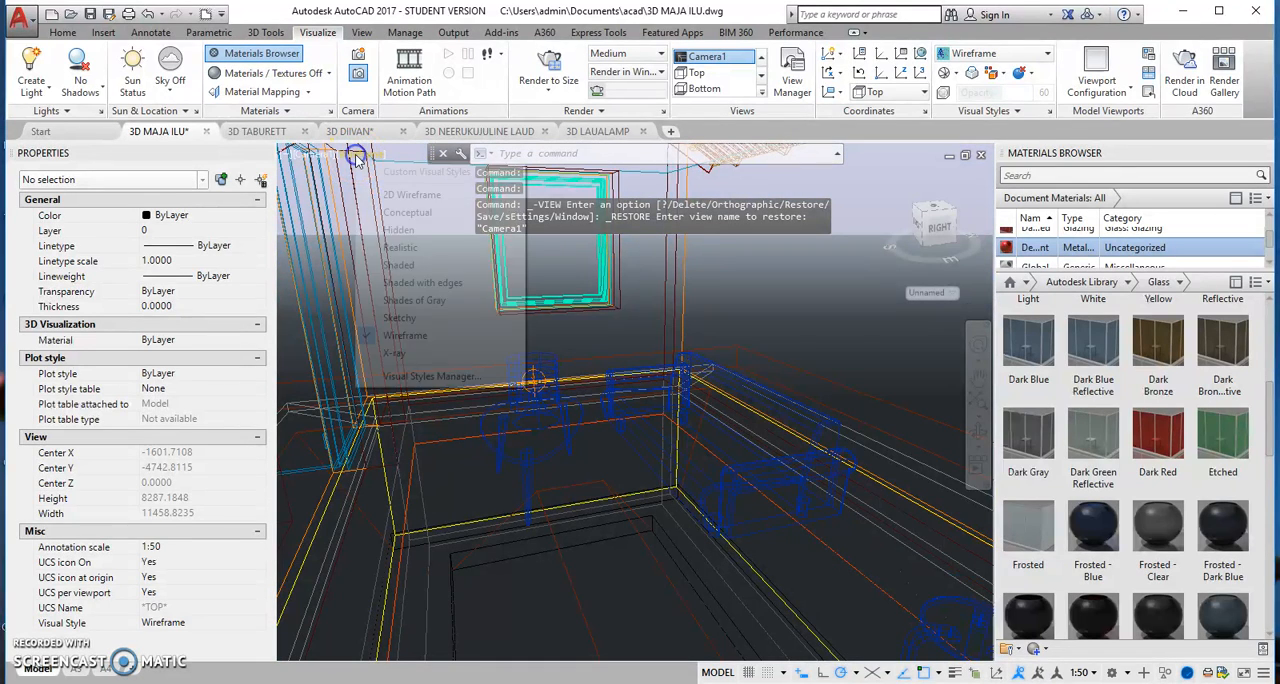
click(400, 248)
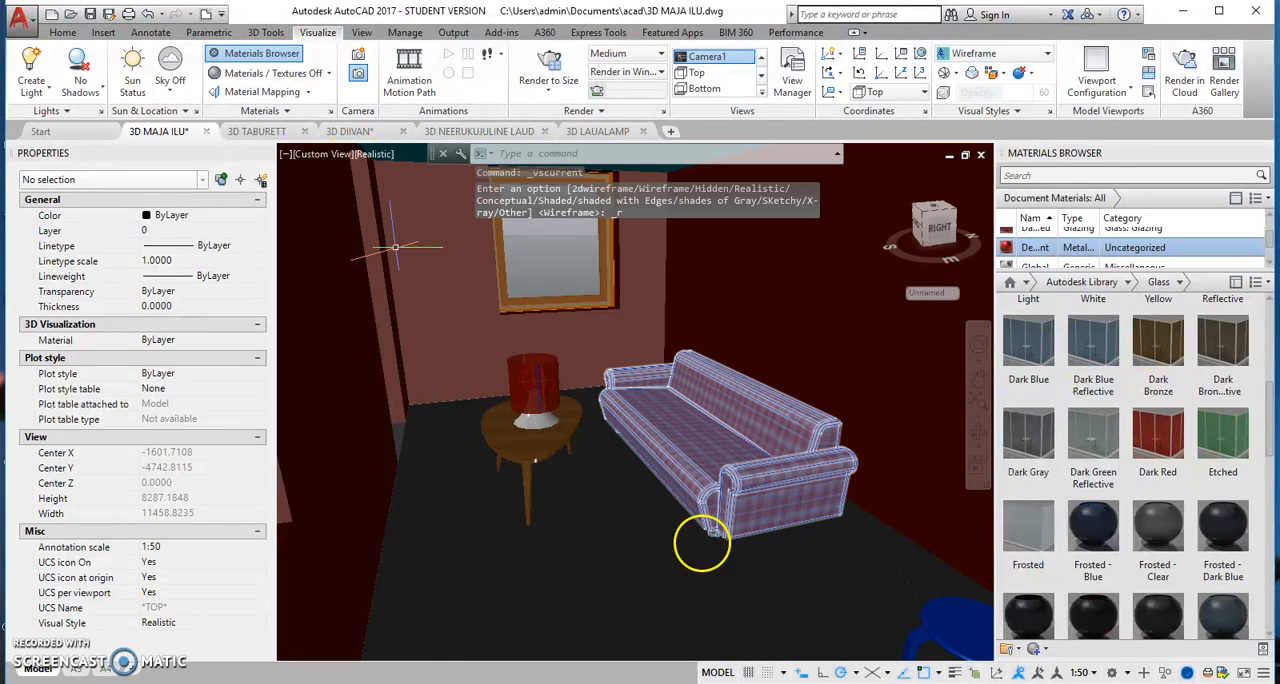